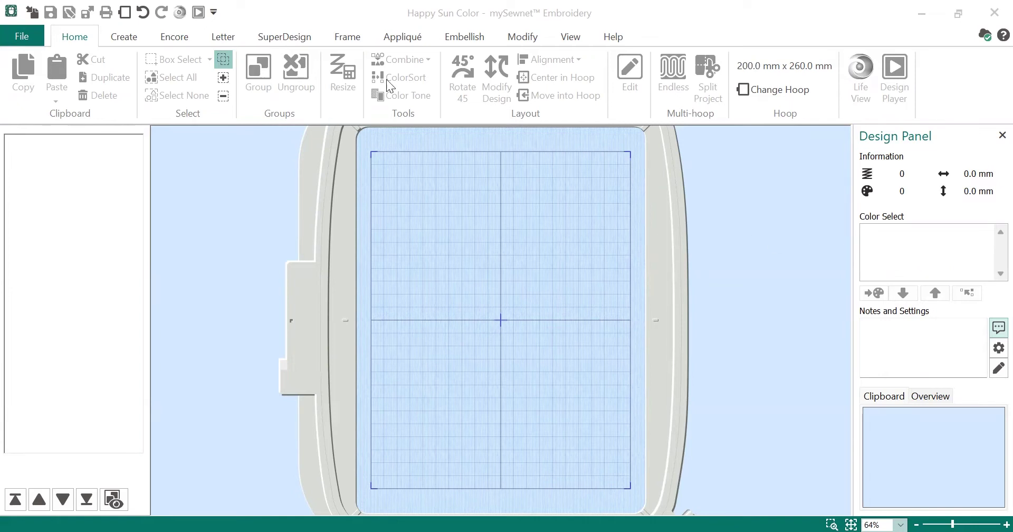
- Switch to the Create tab to reveal the new-design wizard buttons
{"action": "left_click", "coordinate": [129, 38]}
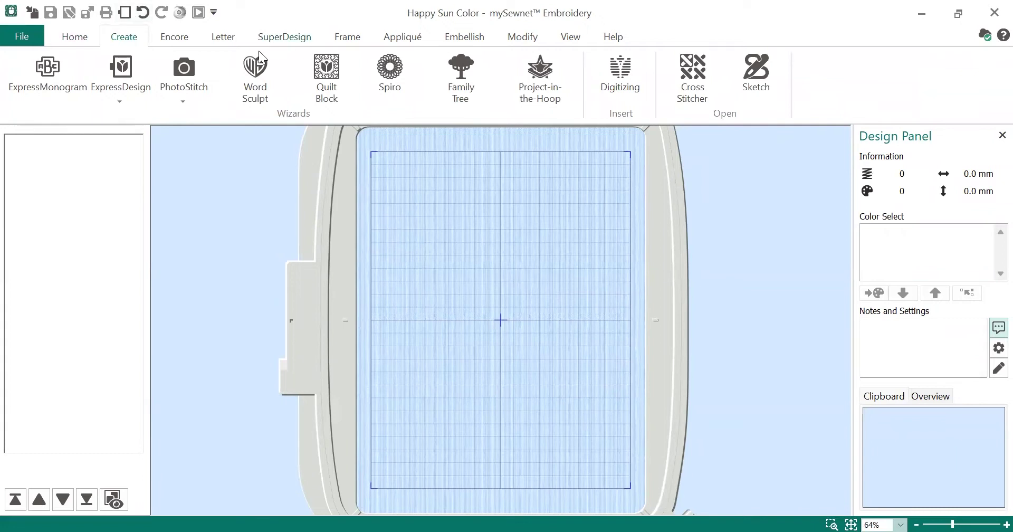
- Launch Word Sculpt and pick the fish outline from the Animals - Underwater shapes
{"action": "left_click", "coordinate": [257, 65]}
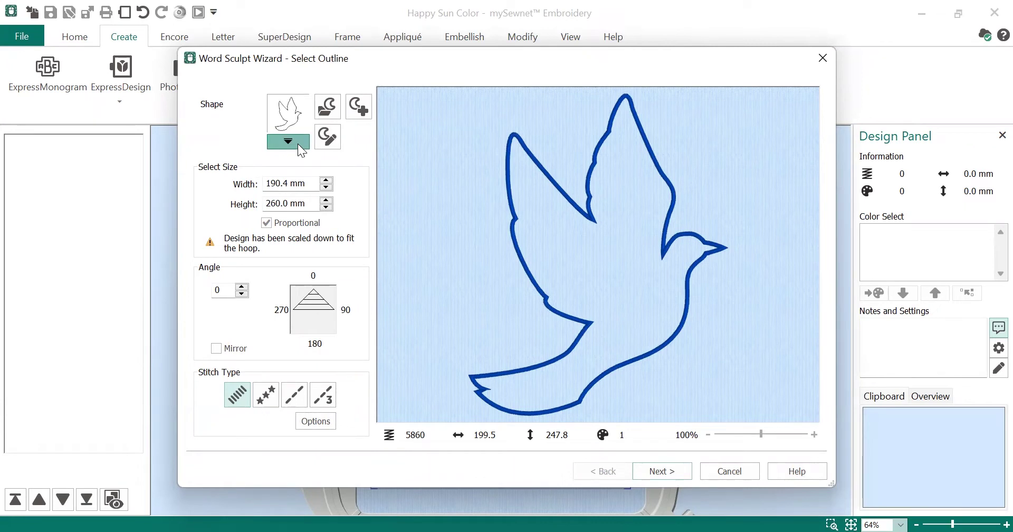
{"action": "left_click", "coordinate": [298, 143]}
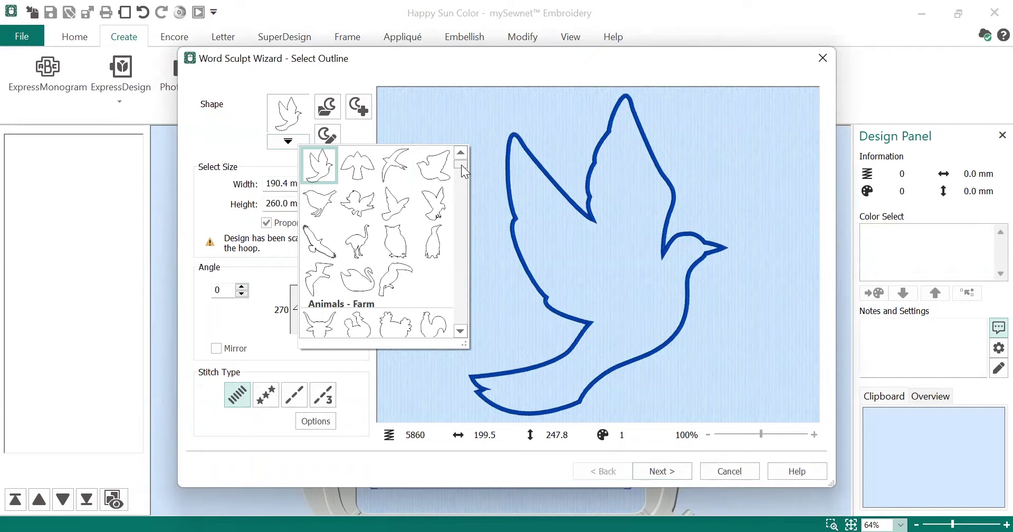
{"action": "left_click_drag", "start_coordinate": [461, 165], "coordinate": [470, 220]}
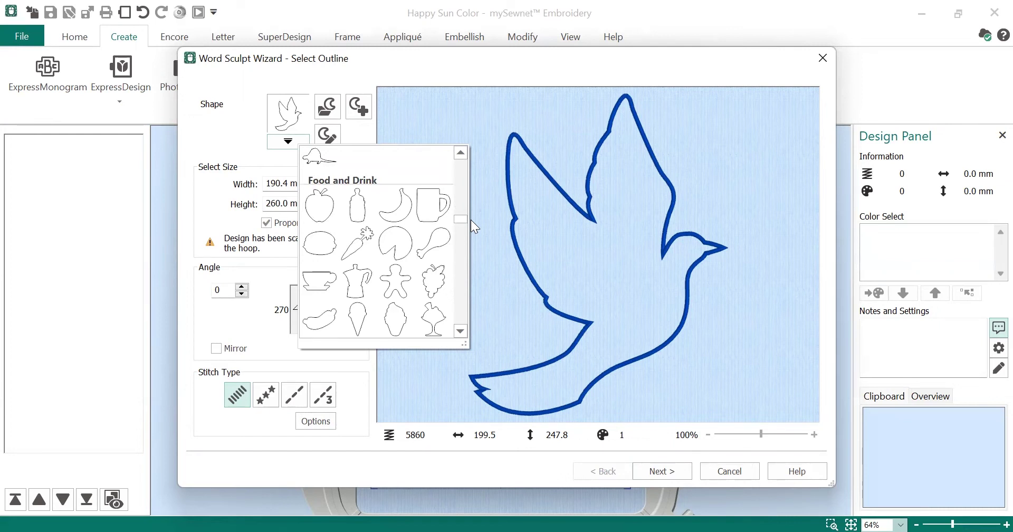
{"action": "left_click", "coordinate": [471, 220]}
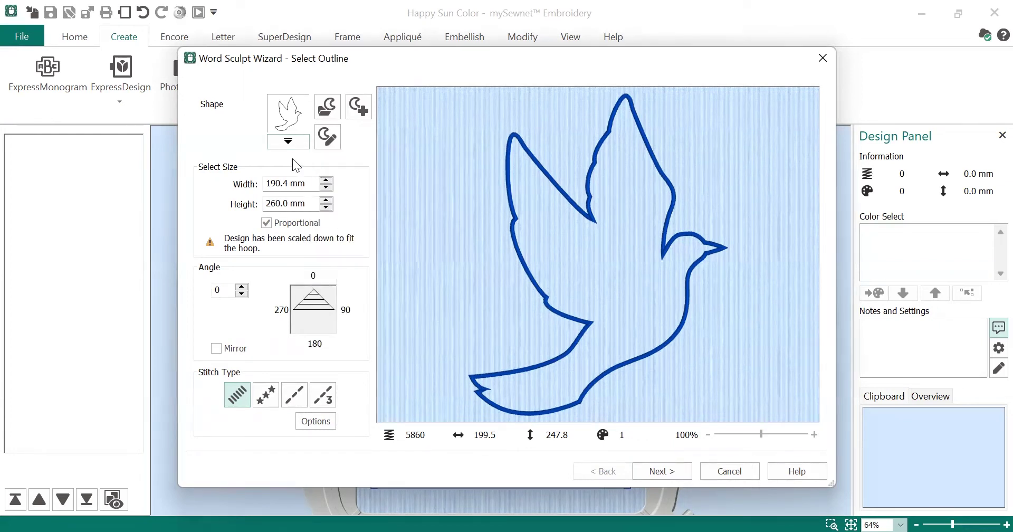
{"action": "left_click", "coordinate": [294, 142]}
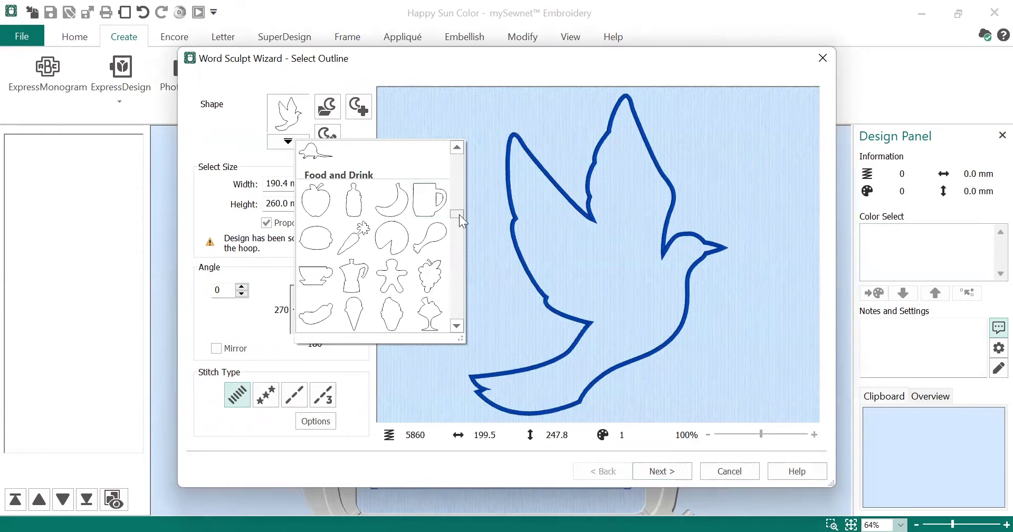
{"action": "left_click_drag", "start_coordinate": [459, 215], "coordinate": [421, 217]}
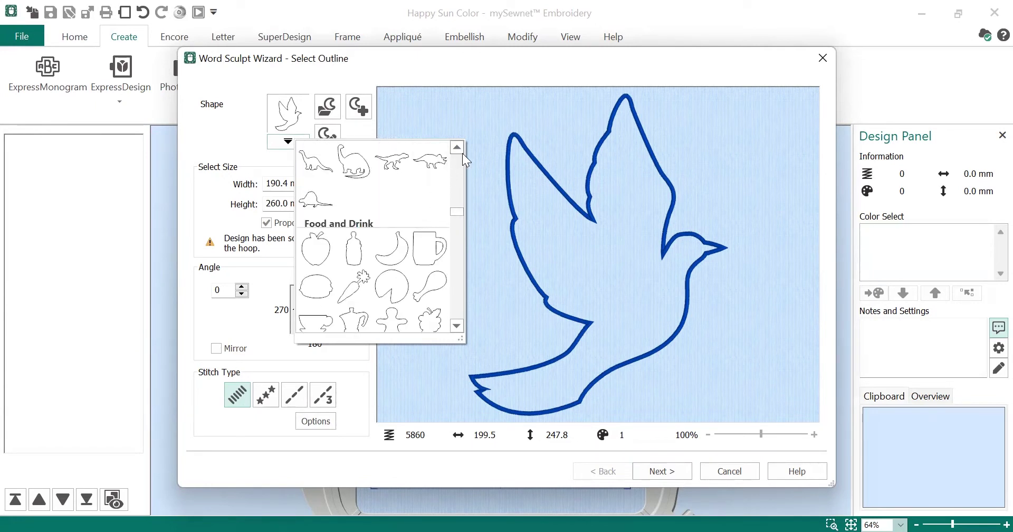
{"action": "scroll", "coordinate": [462, 153], "scroll_direction": "up", "scroll_amount": 10}
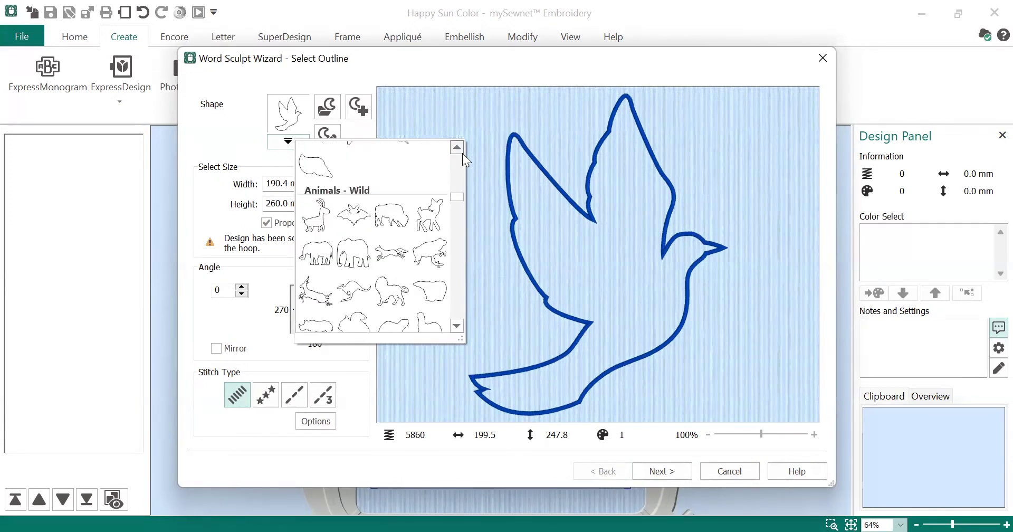
{"action": "scroll", "coordinate": [462, 153], "scroll_direction": "up", "scroll_amount": 5}
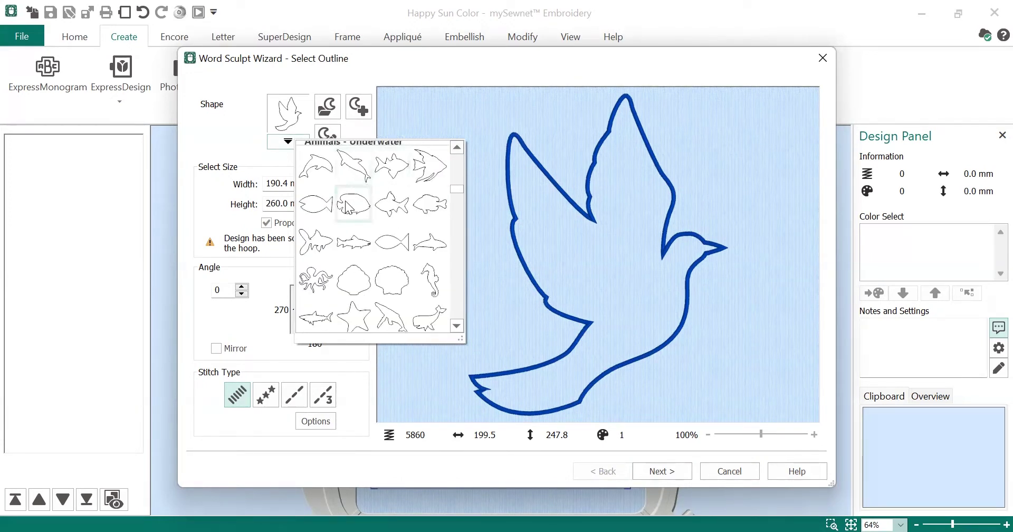
{"action": "left_click", "coordinate": [345, 203]}
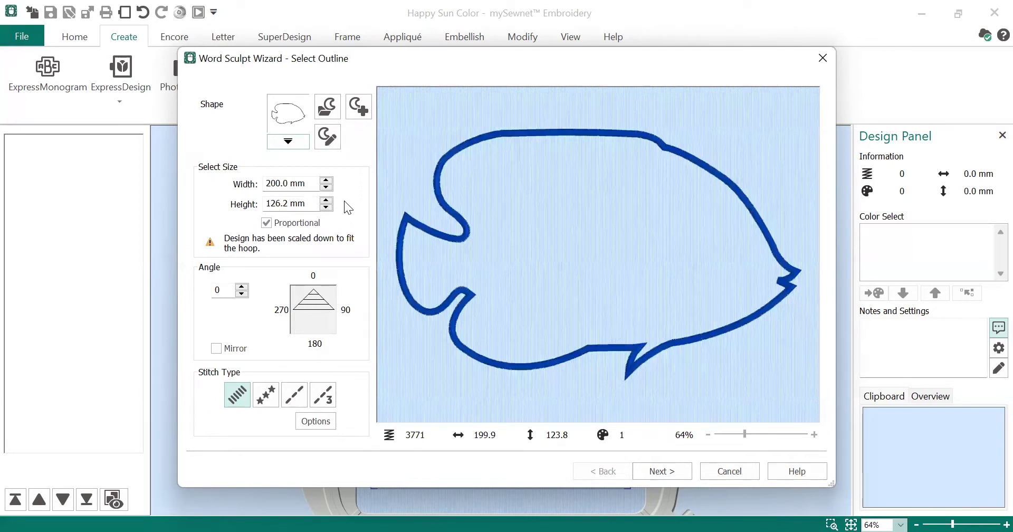
- Resize the fish outline to 120 mm wide (75.7 mm high)
{"action": "left_click", "coordinate": [282, 184]}
{"action": "key", "text": "BackSpace"}
{"action": "key", "text": "BackSpace"}
{"action": "key", "text": "BackSpace"}
{"action": "type", "text": "12"}
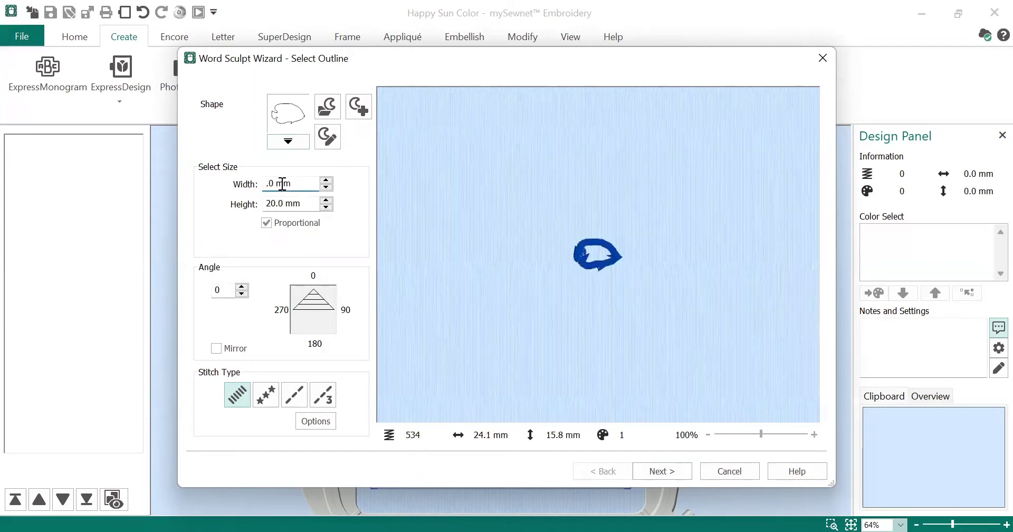
{"action": "type", "text": "0"}
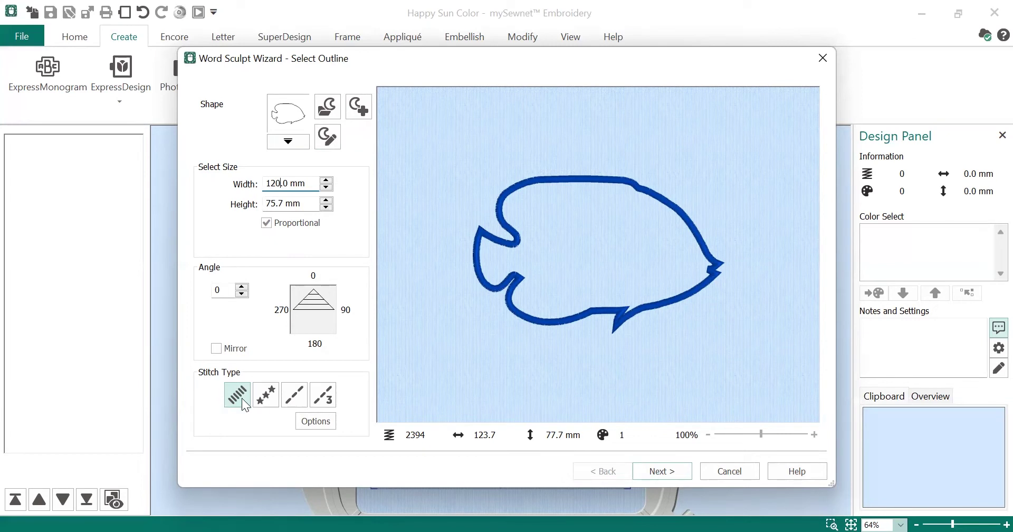
- Compare star and running stitches, then keep satin stitch for the outline
{"action": "left_click", "coordinate": [271, 399]}
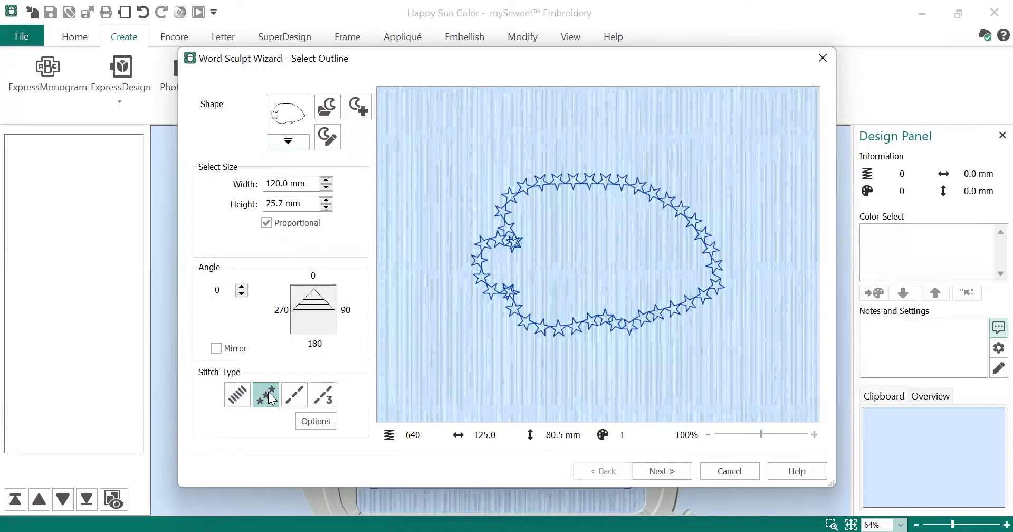
{"action": "left_click", "coordinate": [291, 395]}
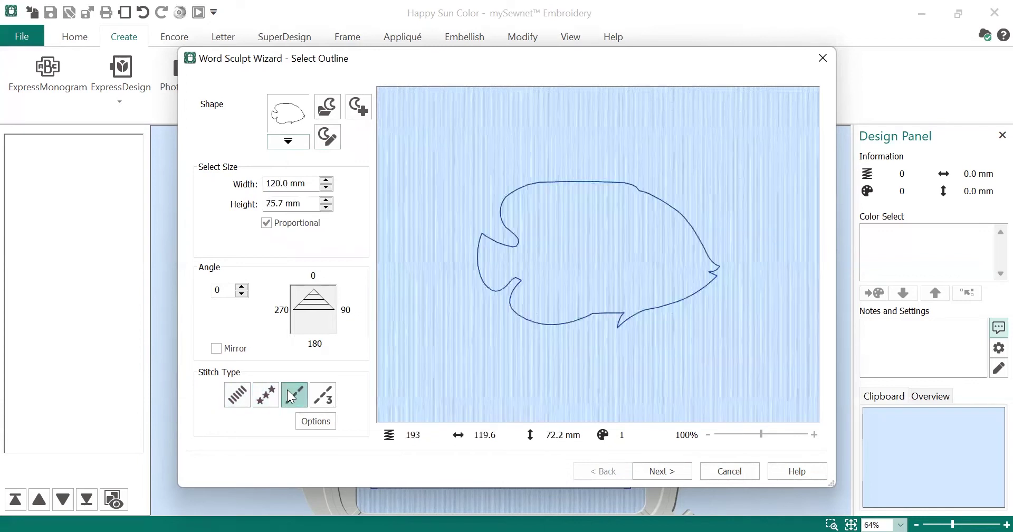
{"action": "left_click", "coordinate": [238, 400]}
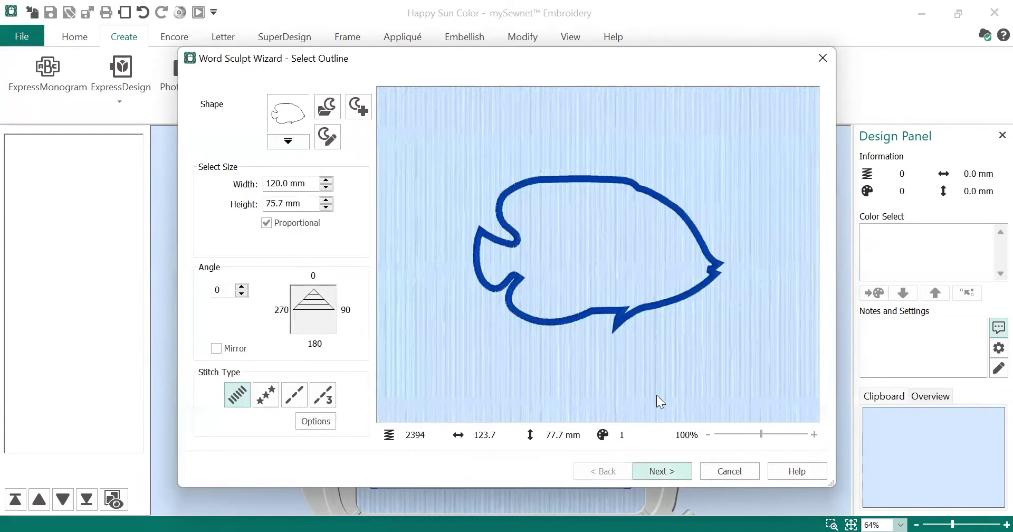
- Replace the sample words with 'BUBBLES, FINS, GILLS, H2O' and finish the wizard
{"action": "key", "text": "Return"}
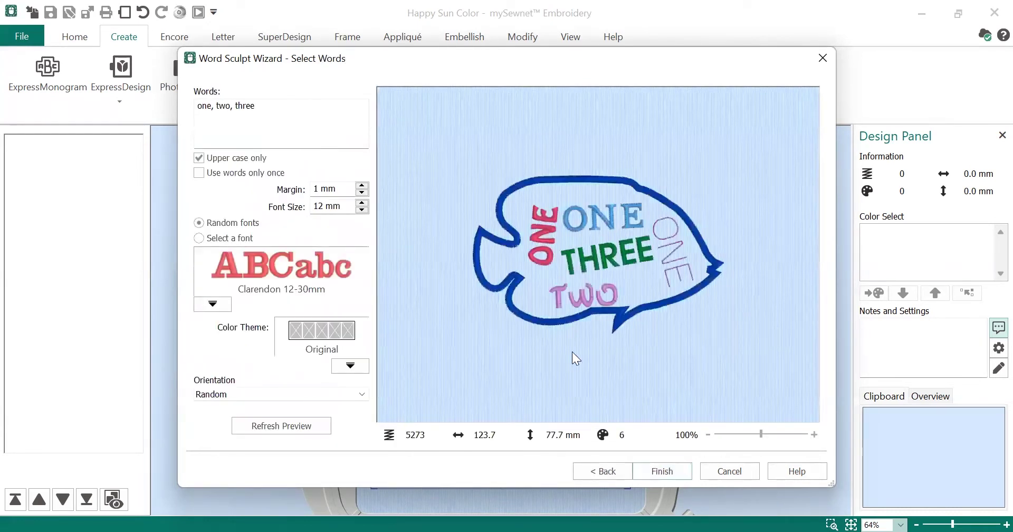
{"action": "left_click", "coordinate": [265, 108]}
{"action": "key", "text": "BackSpace"}
{"action": "key", "text": "BackSpace"}
{"action": "key", "text": "BackSpace"}
{"action": "key", "text": "BackSpace"}
{"action": "key", "text": "BackSpace"}
{"action": "key", "text": "BackSpace"}
{"action": "key", "text": "BackSpace"}
{"action": "key", "text": "BackSpace"}
{"action": "key", "text": "BackSpace"}
{"action": "key", "text": "BackSpace"}
{"action": "key", "text": "BackSpace"}
{"action": "key", "text": "BackSpace"}
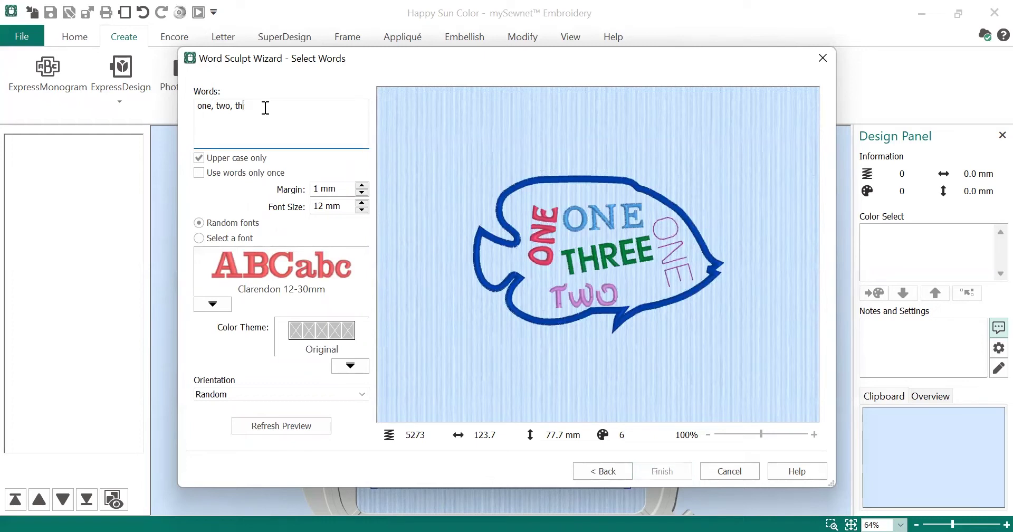
{"action": "key", "text": "BackSpace"}
{"action": "key", "text": "BackSpace"}
{"action": "key", "text": "BackSpace"}
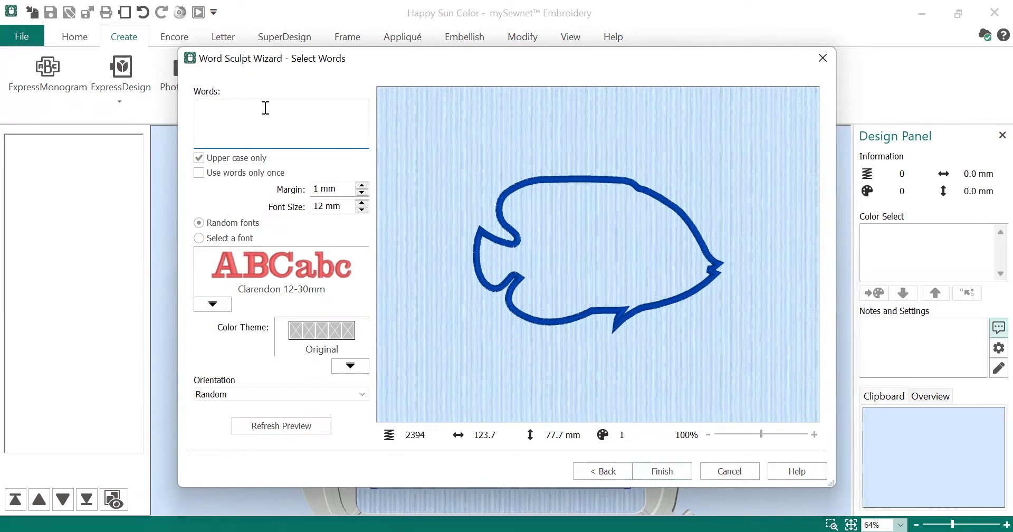
{"action": "type", "text": "BUBBLES"}
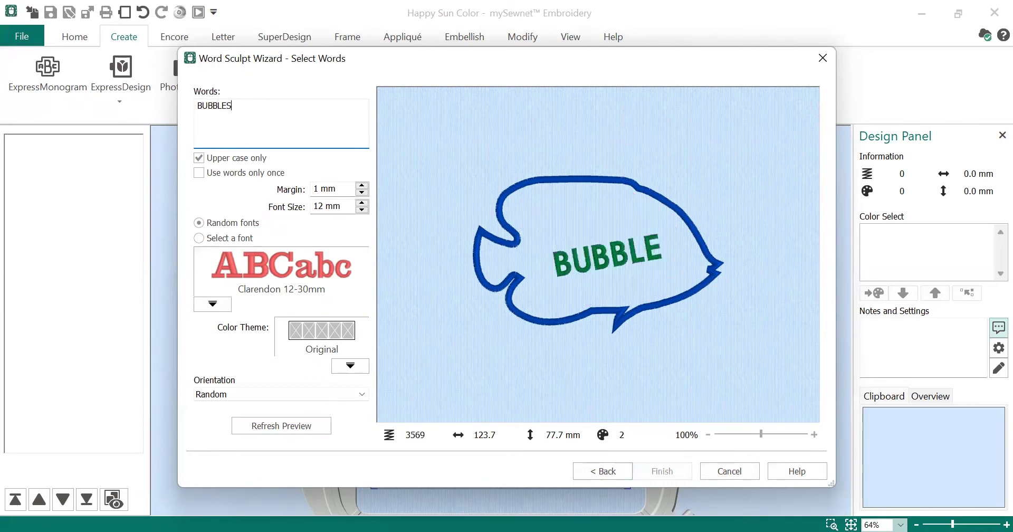
{"action": "type", "text": ", FIN"}
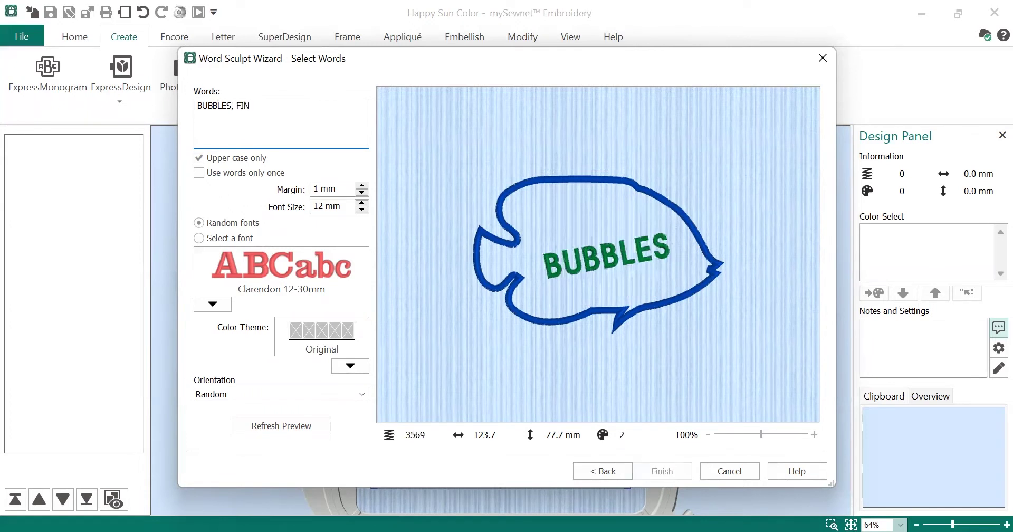
{"action": "type", "text": "S, GILLS"}
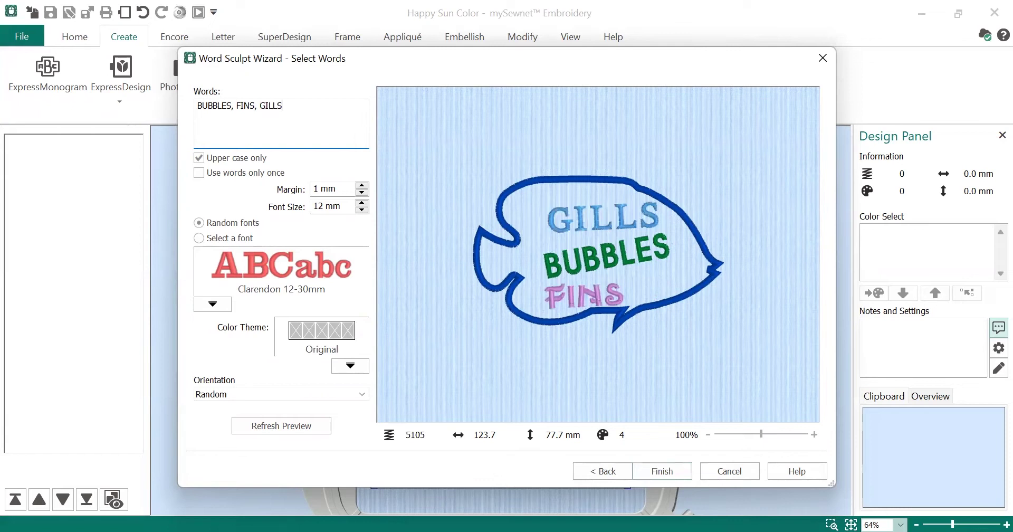
{"action": "type", "text": ", h2"}
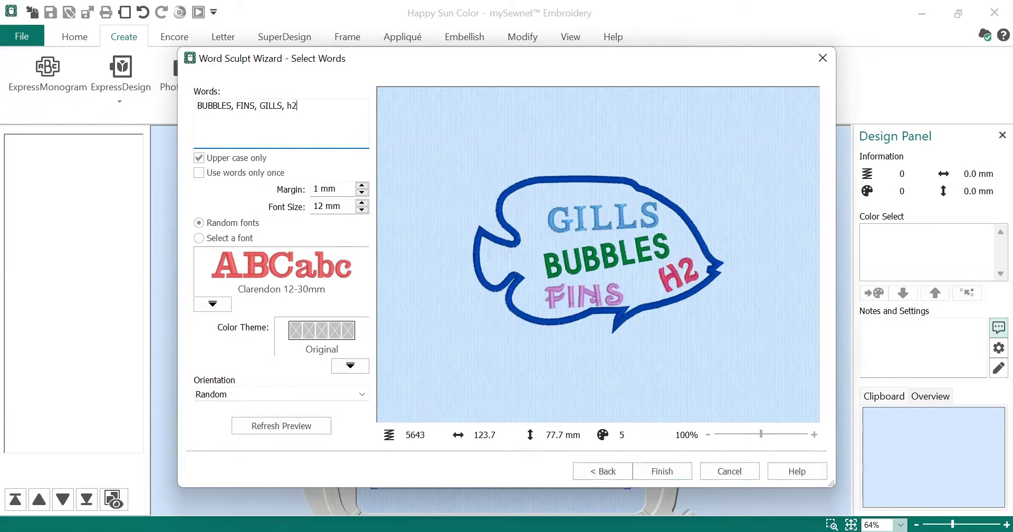
{"action": "type", "text": "o"}
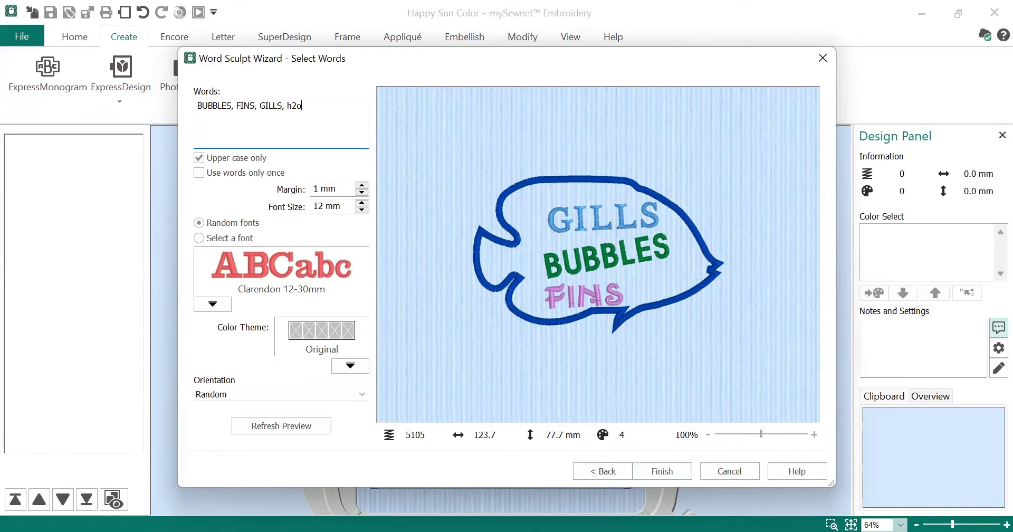
{"action": "key", "text": "BackSpace"}
{"action": "key", "text": "BackSpace"}
{"action": "key", "text": "BackSpace"}
{"action": "type", "text": "H"}
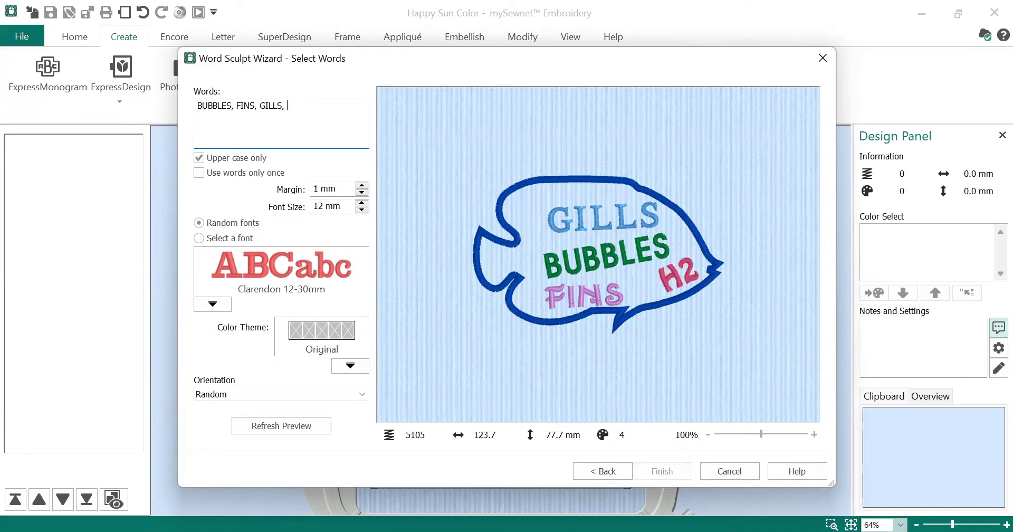
{"action": "type", "text": "2O"}
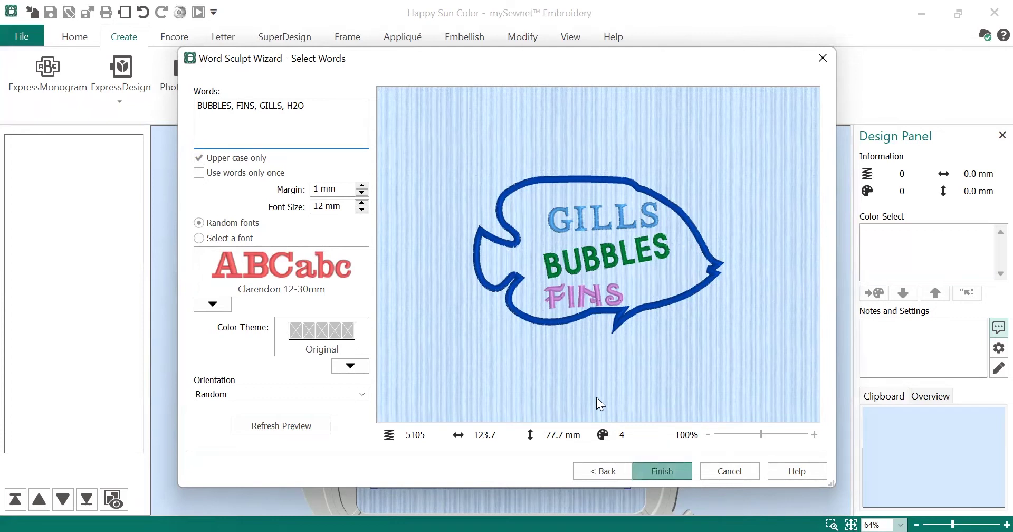
{"action": "key", "text": "Return"}
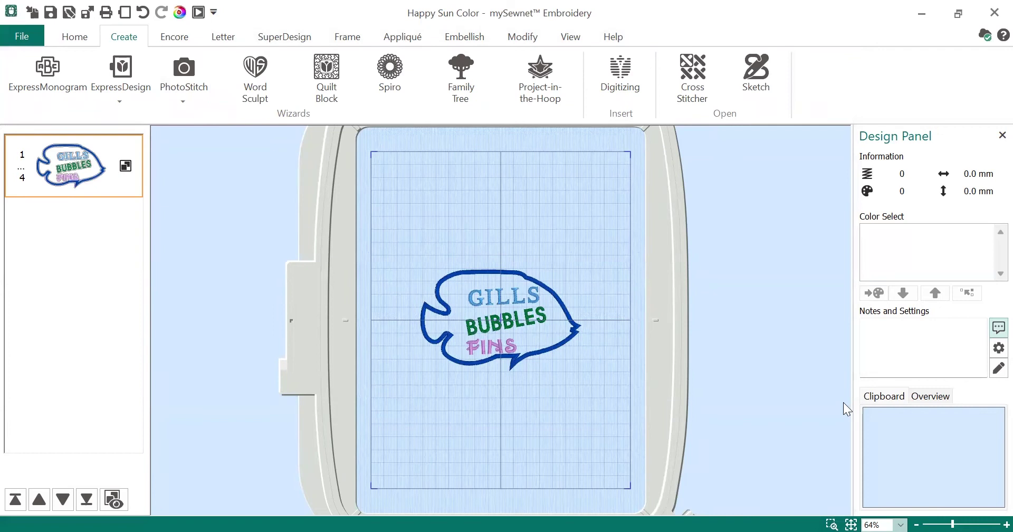
- Zoom to 200% and ungroup the fish into outline, GILLS, BUBBLES and FINS
{"action": "left_click", "coordinate": [901, 512]}
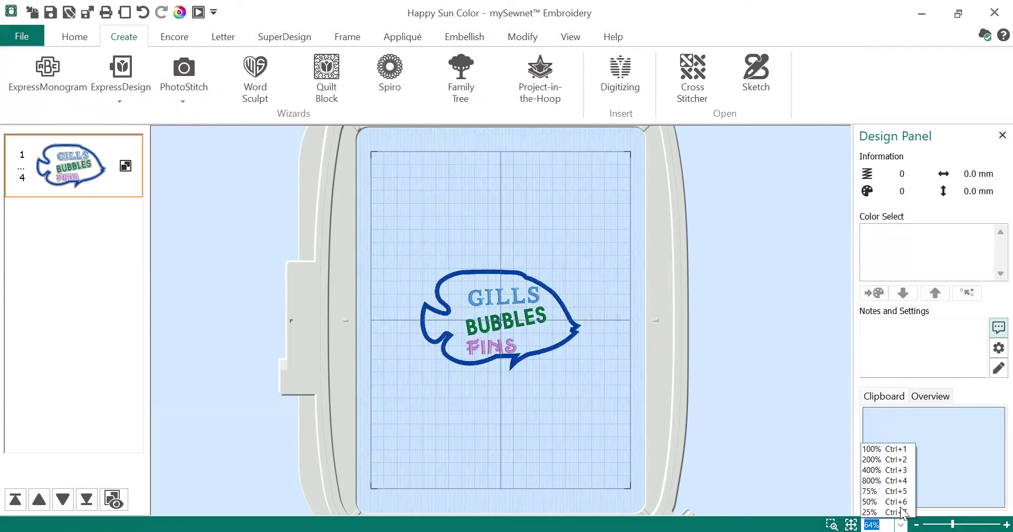
{"action": "left_click", "coordinate": [876, 460]}
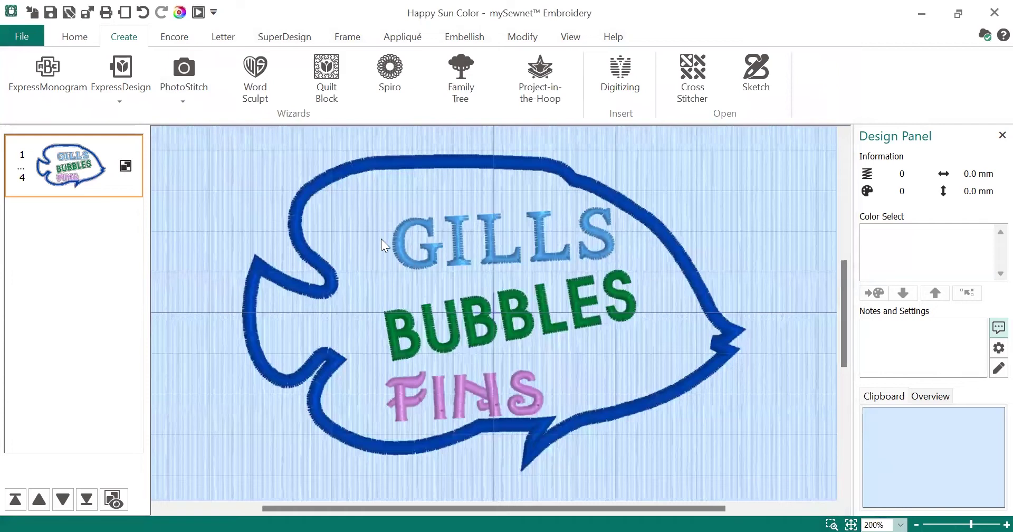
{"action": "left_click", "coordinate": [476, 237]}
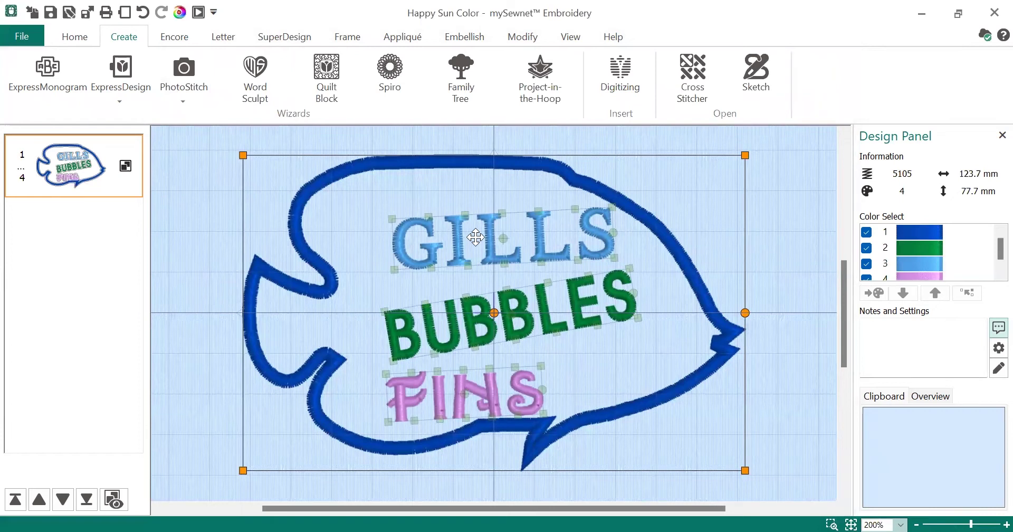
{"action": "left_click", "coordinate": [74, 37]}
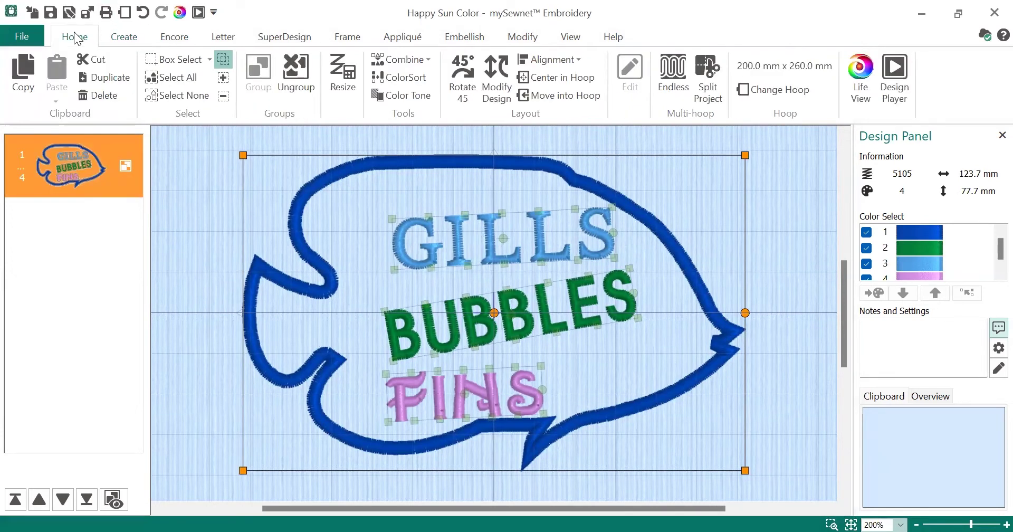
{"action": "left_click", "coordinate": [284, 72]}
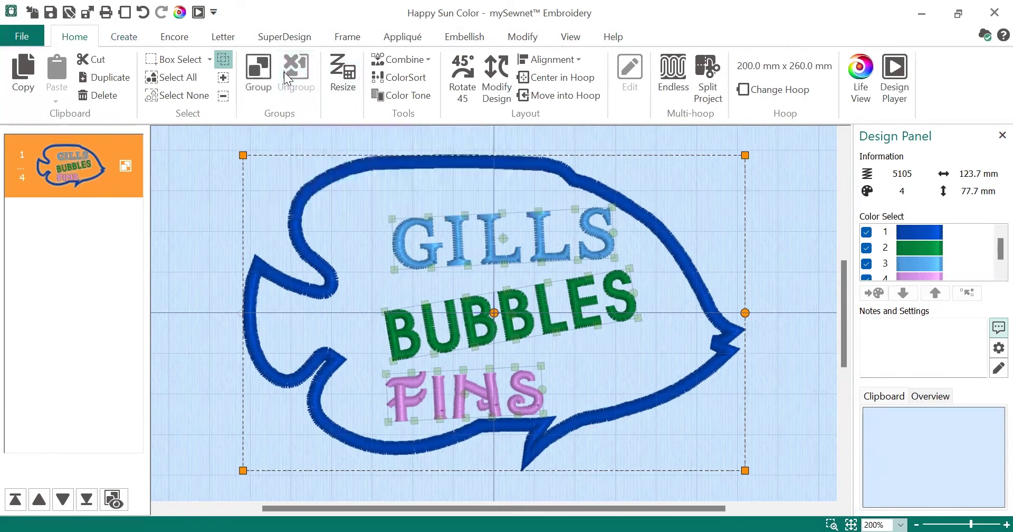
{"action": "left_click", "coordinate": [197, 211]}
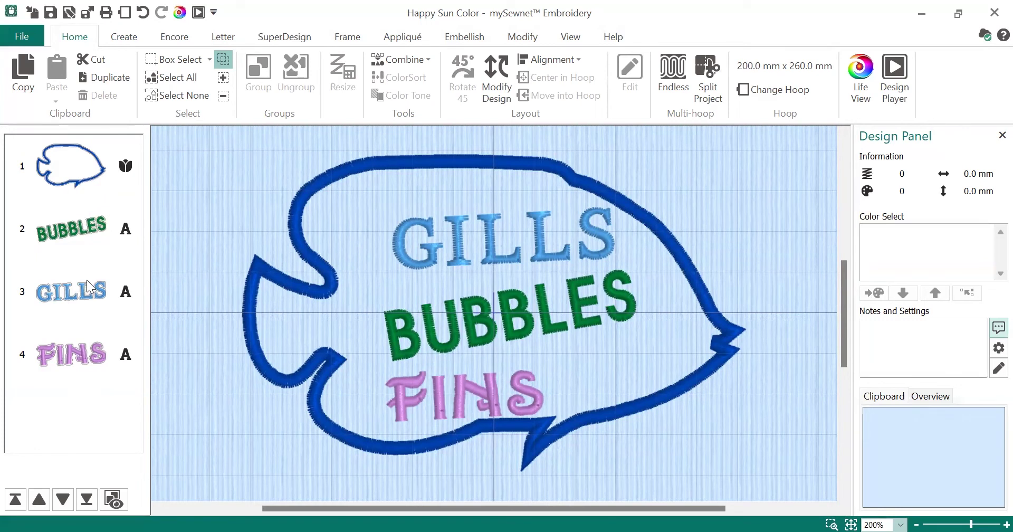
- Drag GILLS' envelope nodes up and outward to follow the fish's top curve, 79.2 x 21.3 mm
{"action": "left_click", "coordinate": [72, 290]}
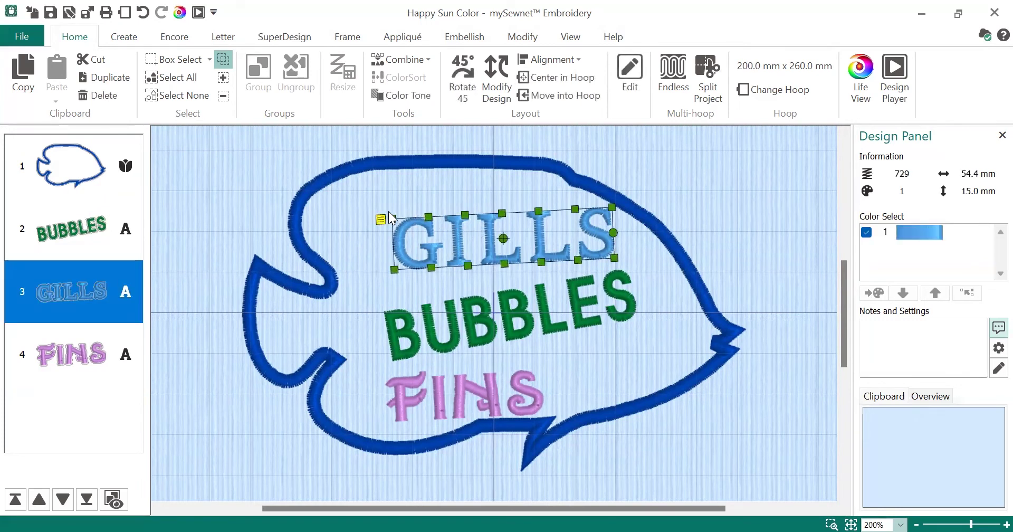
{"action": "left_click_drag", "start_coordinate": [392, 218], "coordinate": [354, 179]}
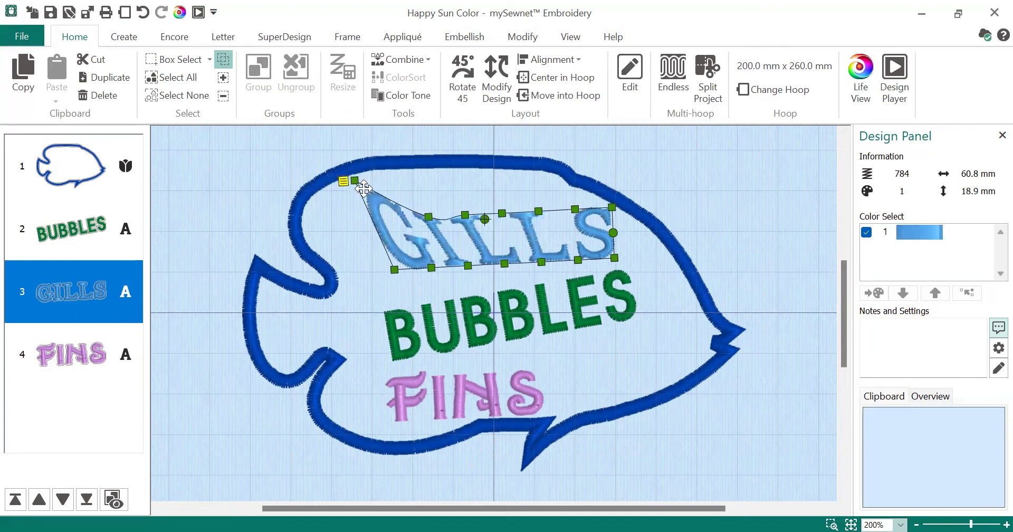
{"action": "left_click_drag", "start_coordinate": [393, 268], "coordinate": [325, 260]}
{"action": "left_click_drag", "start_coordinate": [428, 213], "coordinate": [436, 176]}
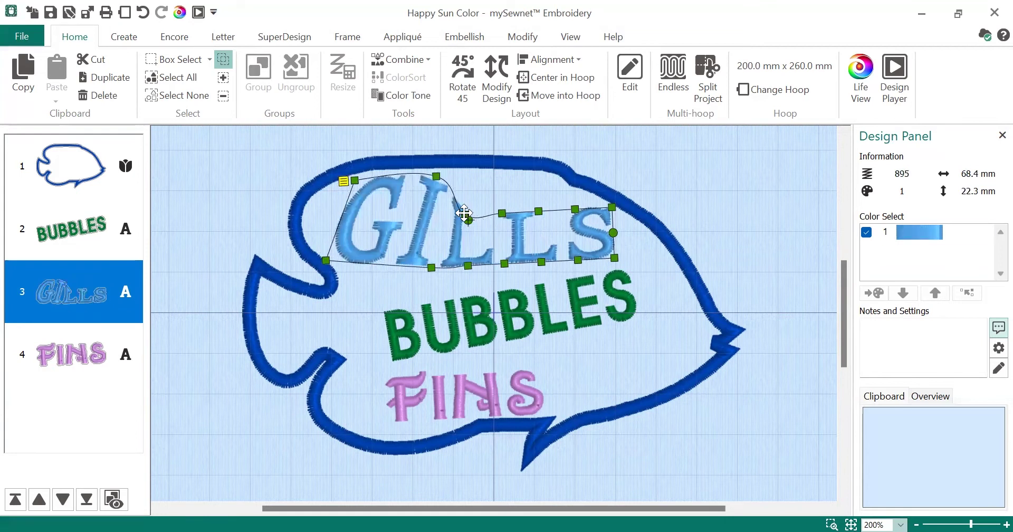
{"action": "left_click_drag", "start_coordinate": [463, 212], "coordinate": [500, 178]}
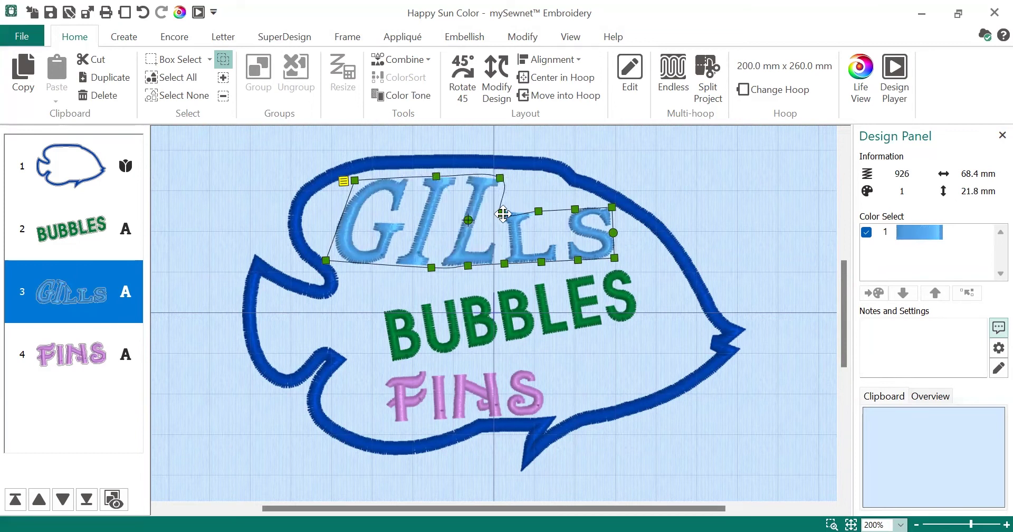
{"action": "left_click_drag", "start_coordinate": [501, 213], "coordinate": [540, 177]}
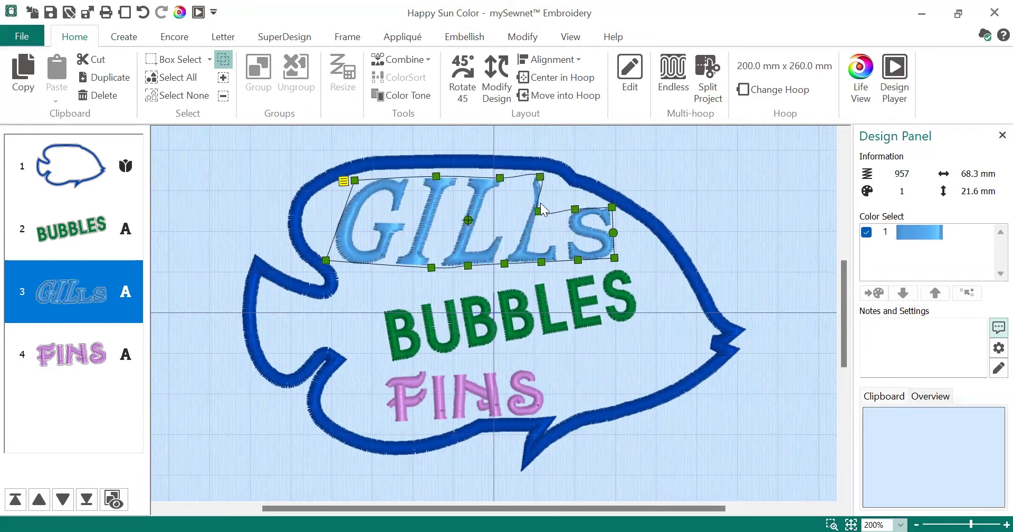
{"action": "left_click_drag", "start_coordinate": [538, 211], "coordinate": [571, 192]}
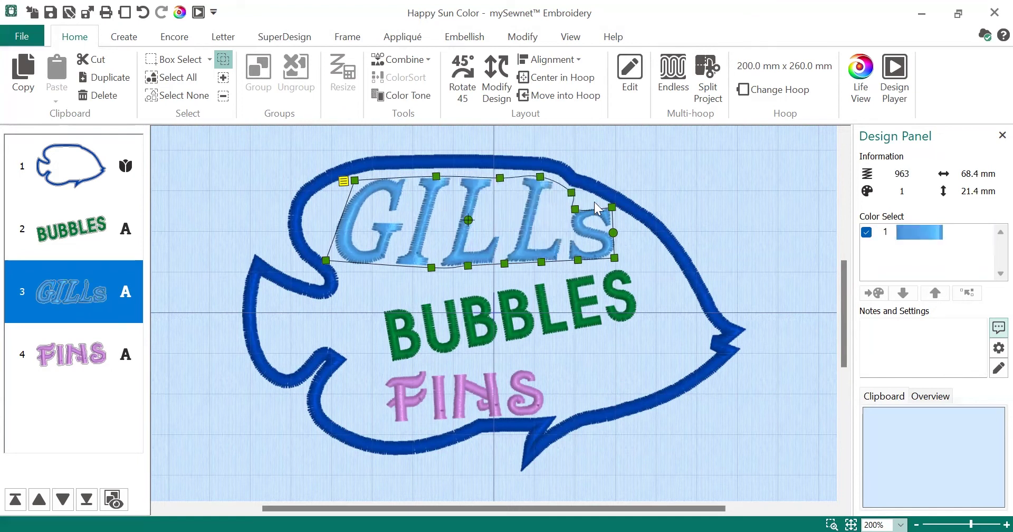
{"action": "left_click_drag", "start_coordinate": [614, 258], "coordinate": [670, 259]}
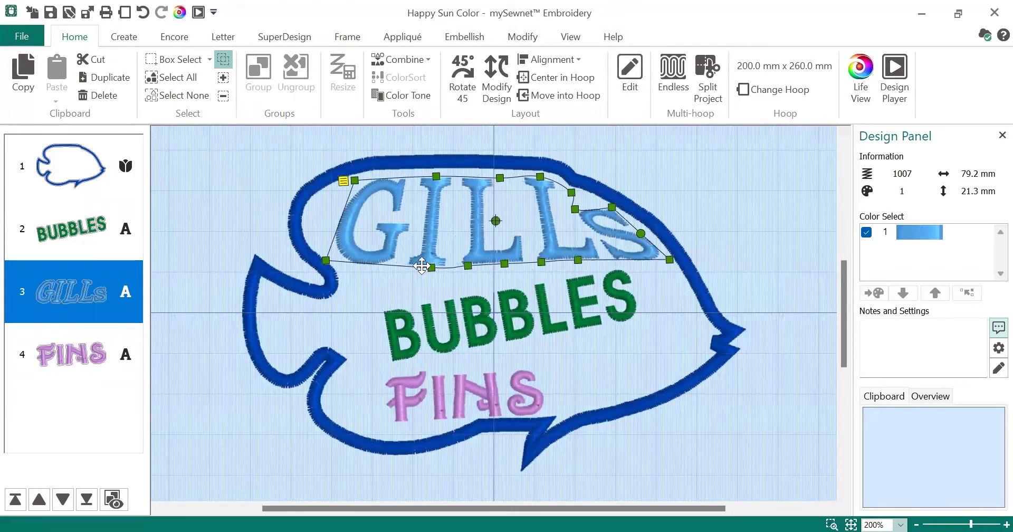
- Select BUBBLES and pull its left corners out toward the outline and tail
{"action": "left_click", "coordinate": [74, 230]}
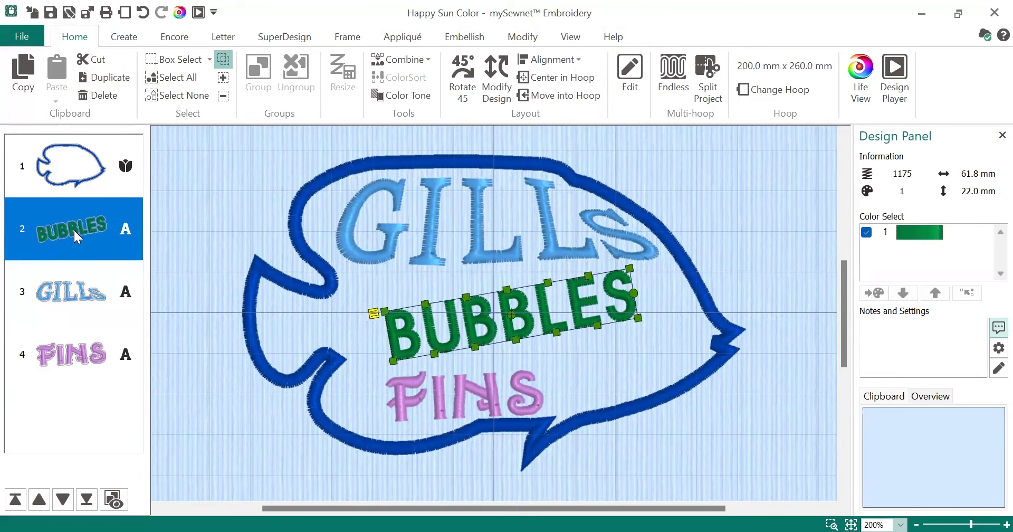
{"action": "left_click", "coordinate": [369, 309]}
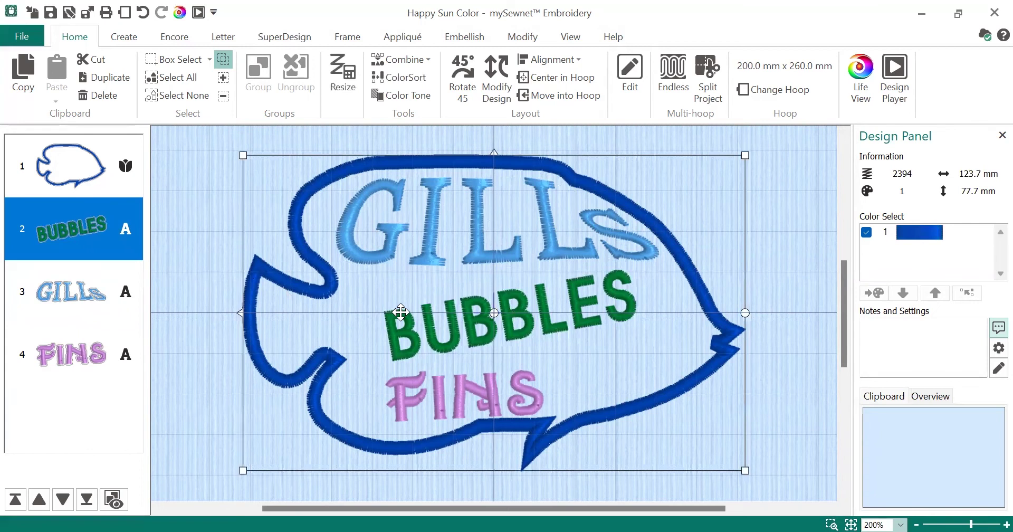
{"action": "left_click", "coordinate": [78, 226]}
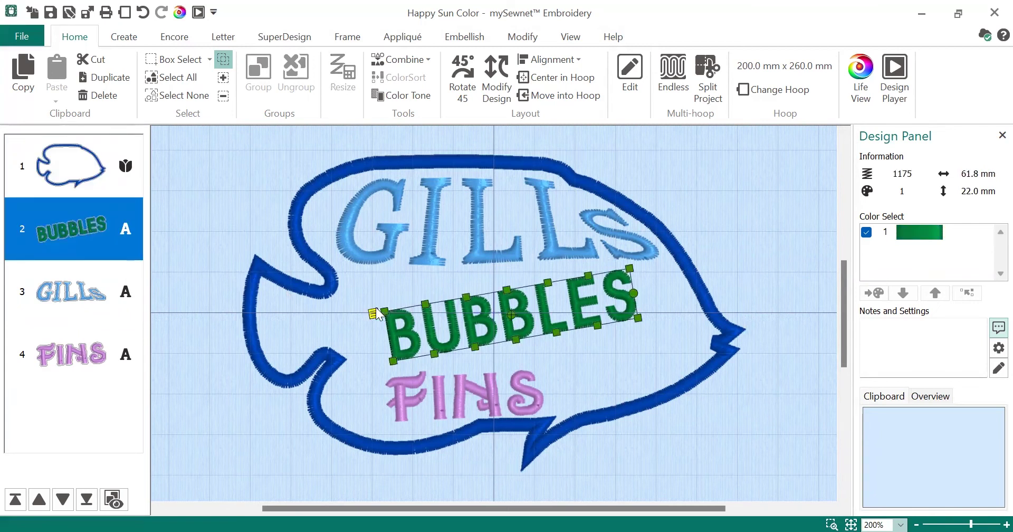
{"action": "left_click_drag", "start_coordinate": [385, 310], "coordinate": [344, 289]}
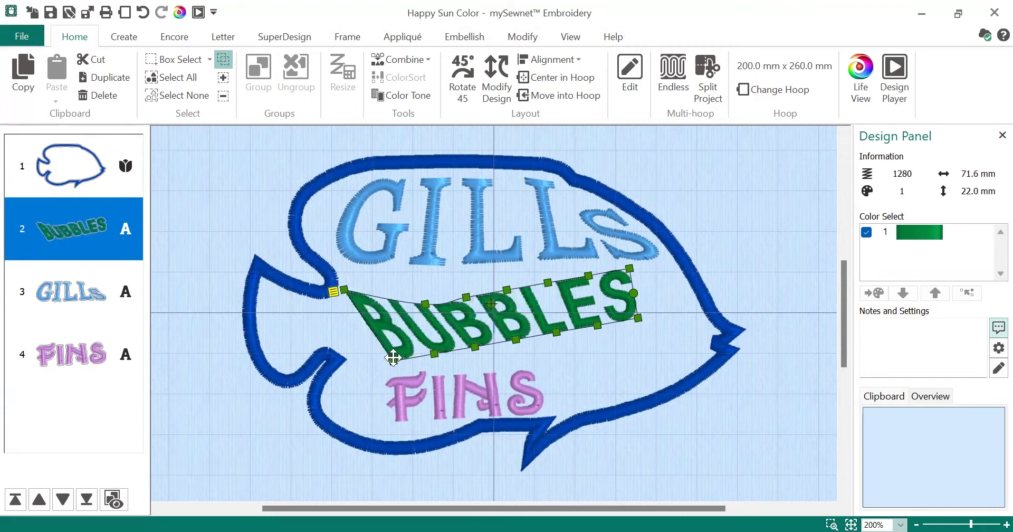
{"action": "left_click_drag", "start_coordinate": [393, 360], "coordinate": [276, 343]}
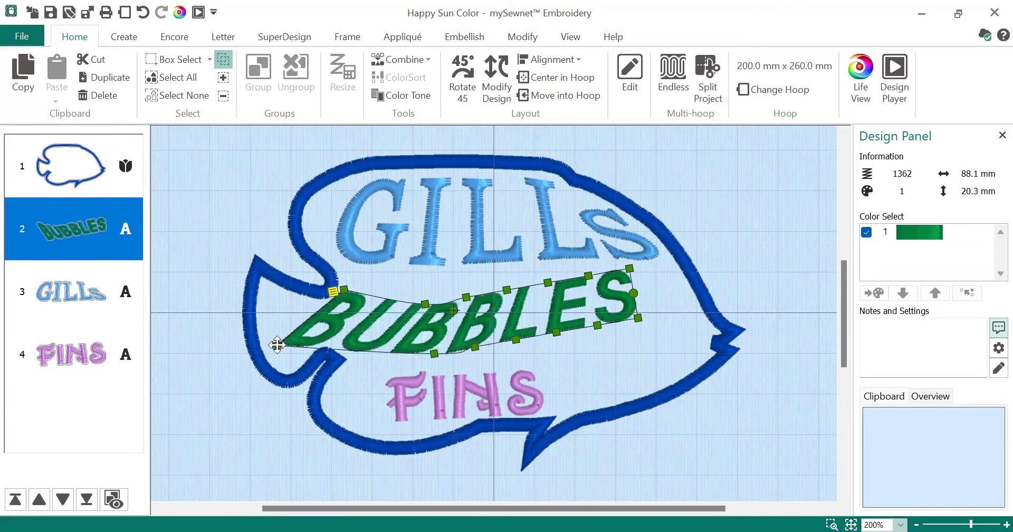
{"action": "scroll", "coordinate": [276, 344], "scroll_direction": "up", "scroll_amount": 3}
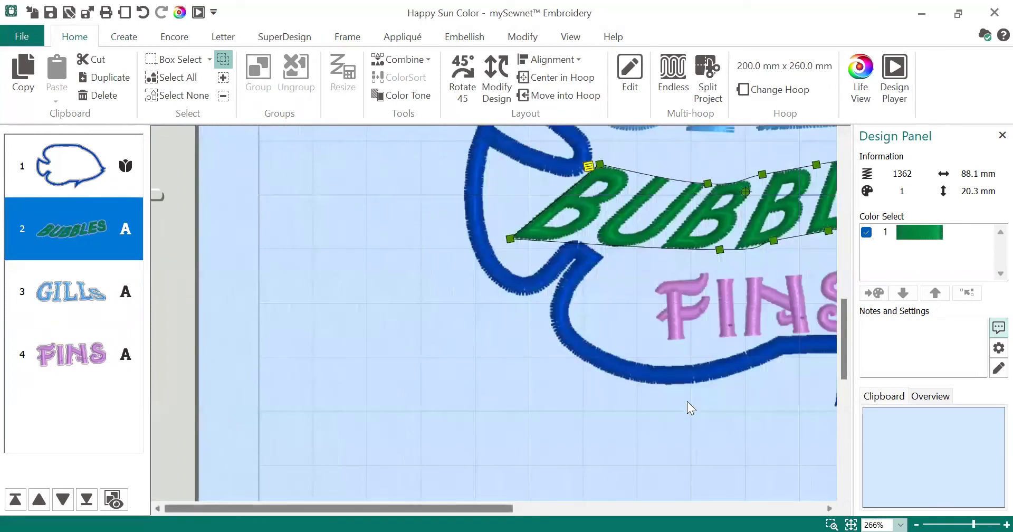
{"action": "scroll", "coordinate": [687, 401], "scroll_direction": "right", "scroll_amount": 3}
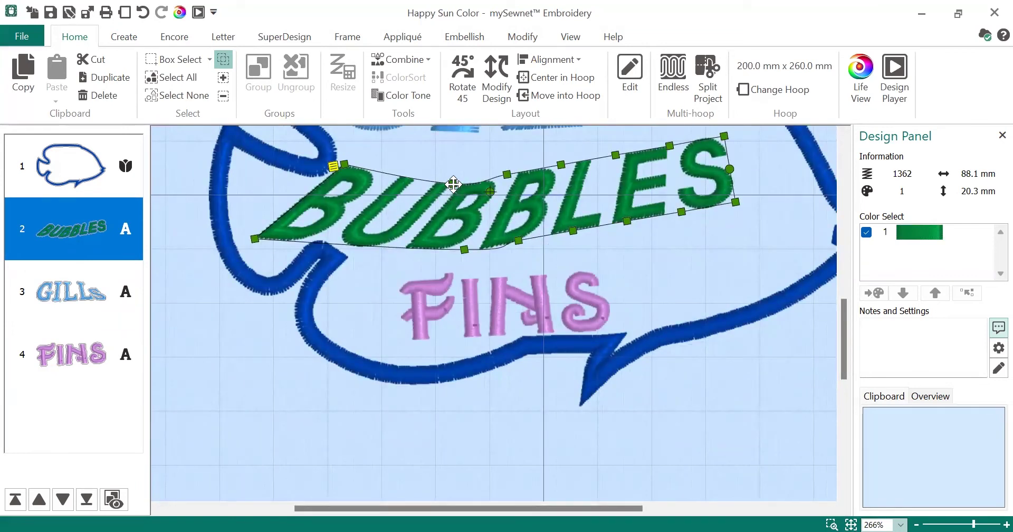
- Raise BUBBLES' top edge and stretch its right side outward, reaching 104.2 x 20.9 mm
{"action": "left_click_drag", "start_coordinate": [453, 184], "coordinate": [441, 139]}
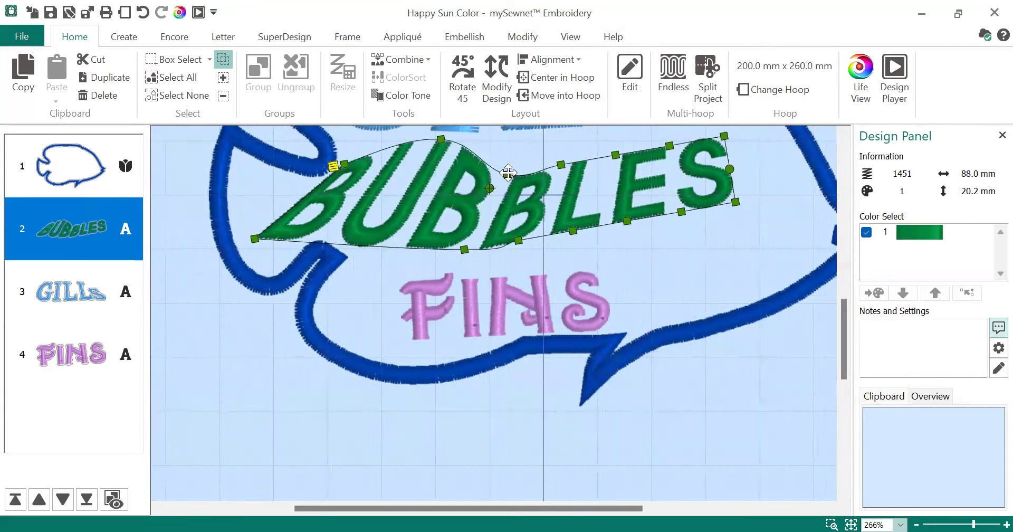
{"action": "left_click_drag", "start_coordinate": [509, 172], "coordinate": [539, 136]}
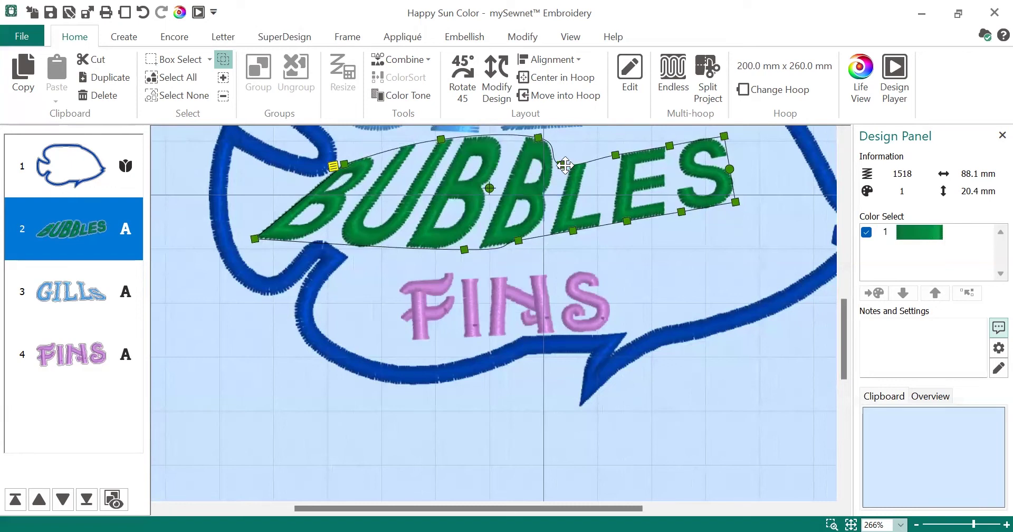
{"action": "left_click_drag", "start_coordinate": [563, 165], "coordinate": [612, 132]}
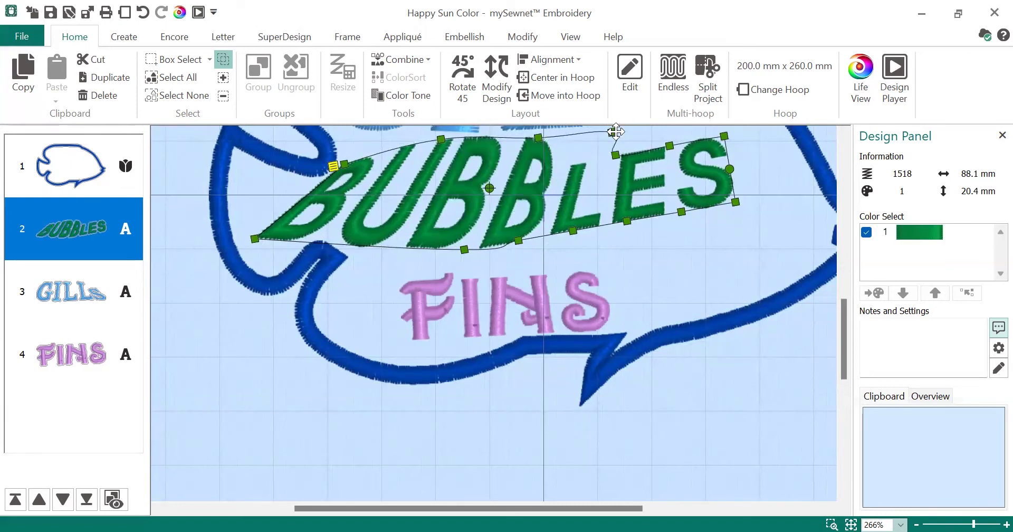
{"action": "left_click_drag", "start_coordinate": [839, 322], "coordinate": [848, 279]}
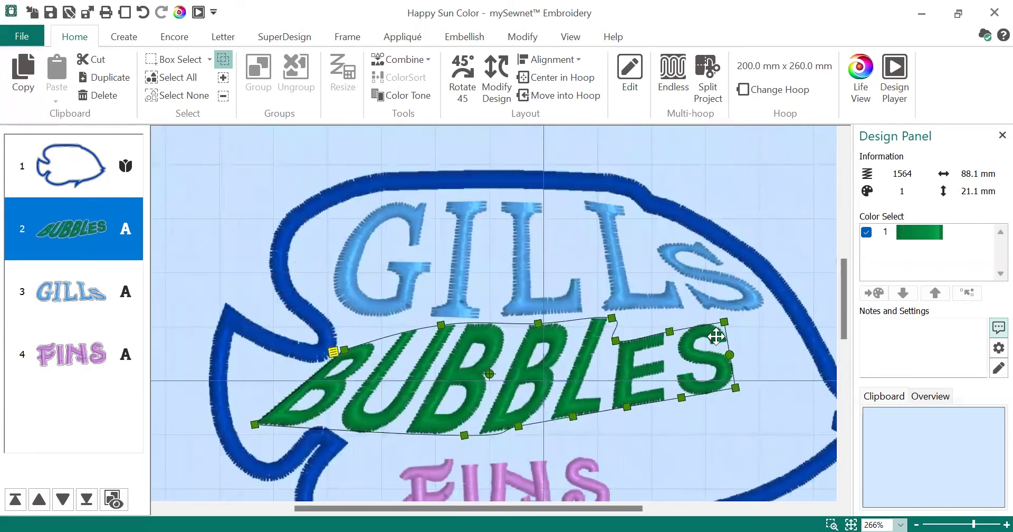
{"action": "left_click_drag", "start_coordinate": [739, 381], "coordinate": [843, 391]}
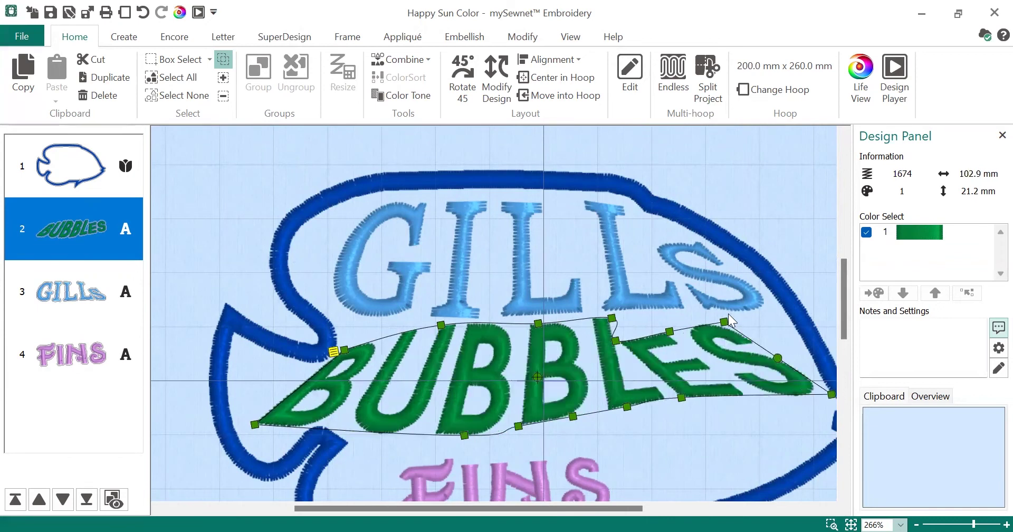
{"action": "left_click_drag", "start_coordinate": [726, 321], "coordinate": [779, 320]}
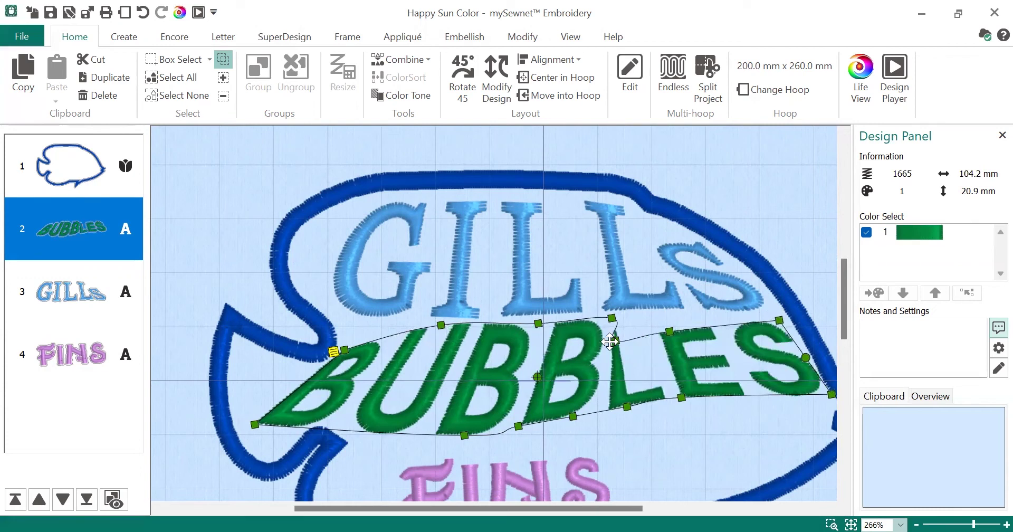
{"action": "left_click_drag", "start_coordinate": [615, 341], "coordinate": [659, 316]}
- Preview the reshaped BUBBLES, then select FINS so its envelope nodes show
{"action": "left_click", "coordinate": [668, 326]}
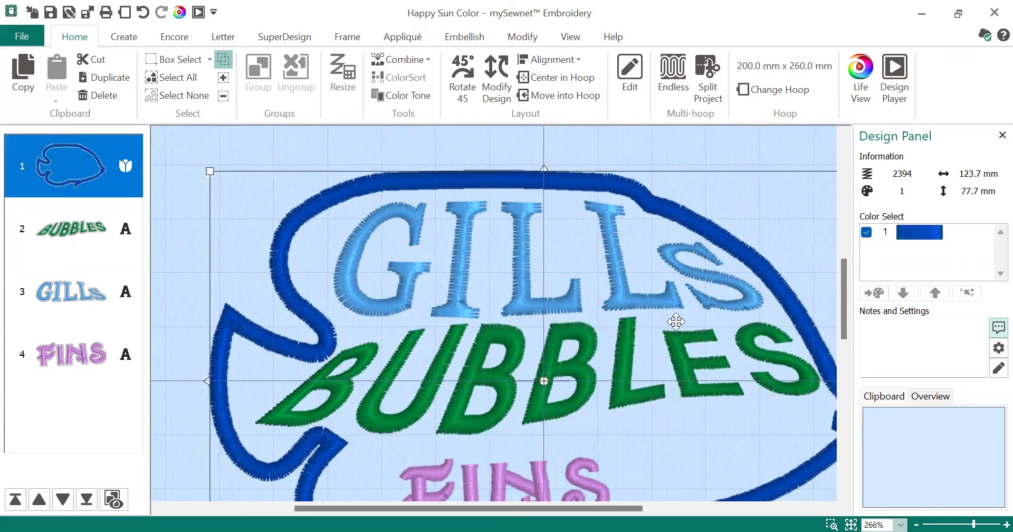
{"action": "left_click", "coordinate": [116, 232]}
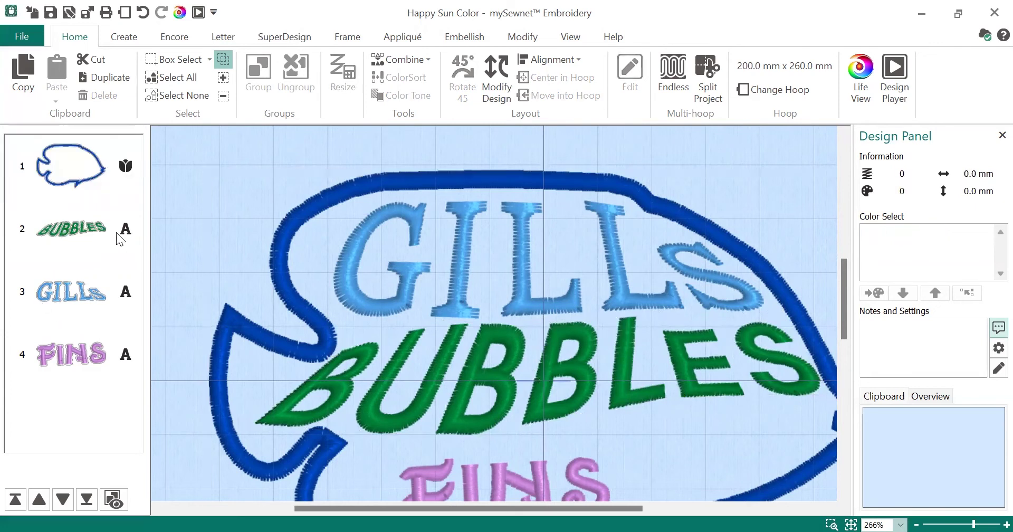
{"action": "left_click", "coordinate": [353, 263]}
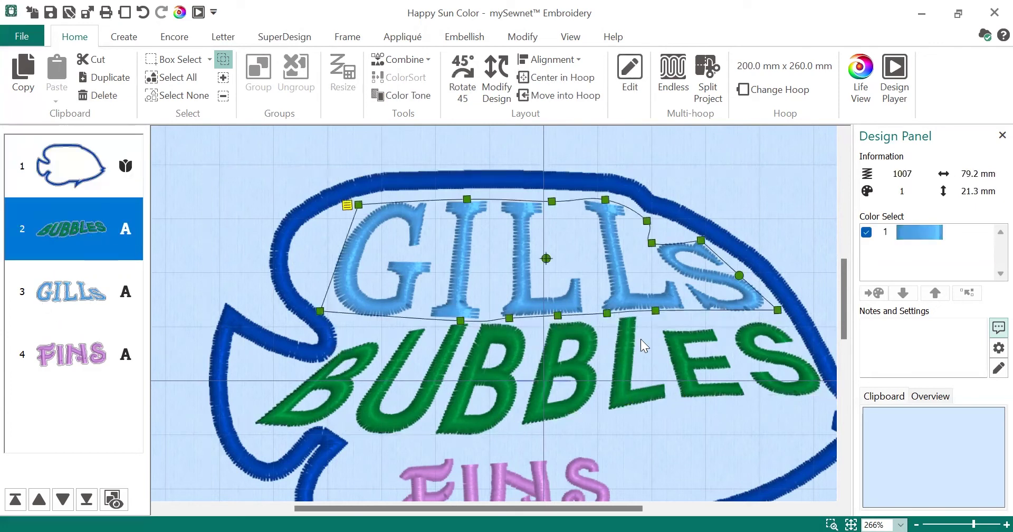
{"action": "left_click", "coordinate": [440, 449]}
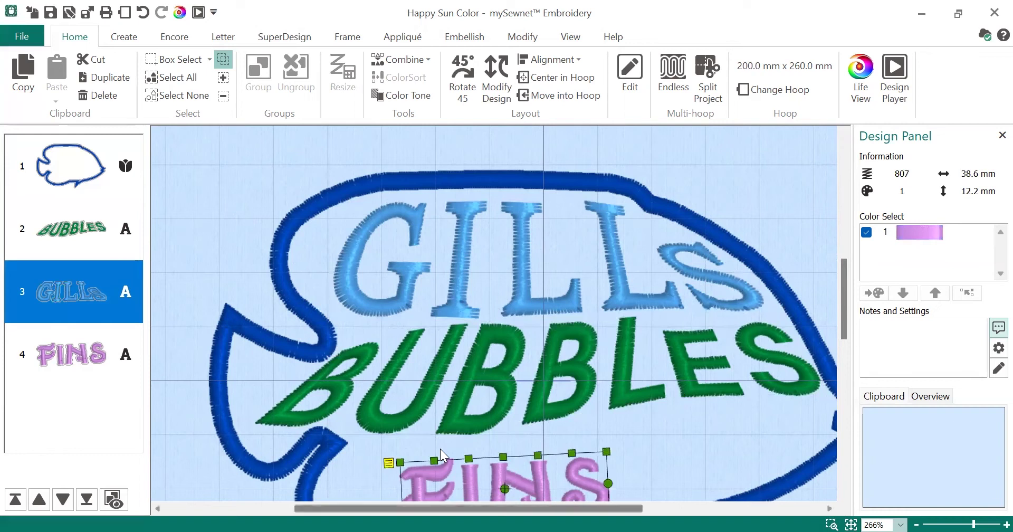
{"action": "left_click", "coordinate": [797, 372]}
- Pull FINS' bottom-left corner to the fish edge and raise its top-left corner
{"action": "left_click_drag", "start_coordinate": [843, 312], "coordinate": [841, 346]}
{"action": "left_click", "coordinate": [457, 327]}
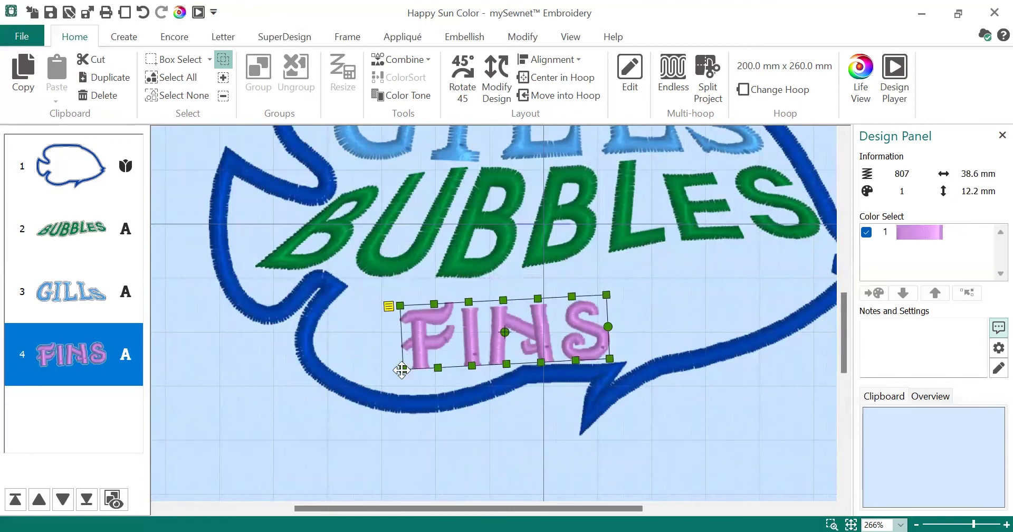
{"action": "left_click_drag", "start_coordinate": [403, 369], "coordinate": [352, 378]}
{"action": "scroll", "coordinate": [352, 378], "scroll_direction": "down", "scroll_amount": 1}
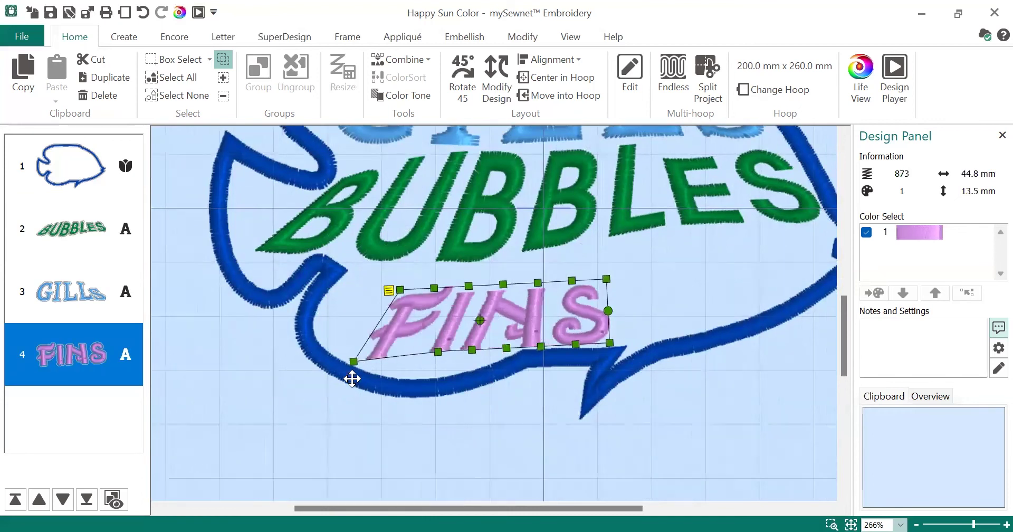
{"action": "left_click_drag", "start_coordinate": [400, 287], "coordinate": [386, 266]}
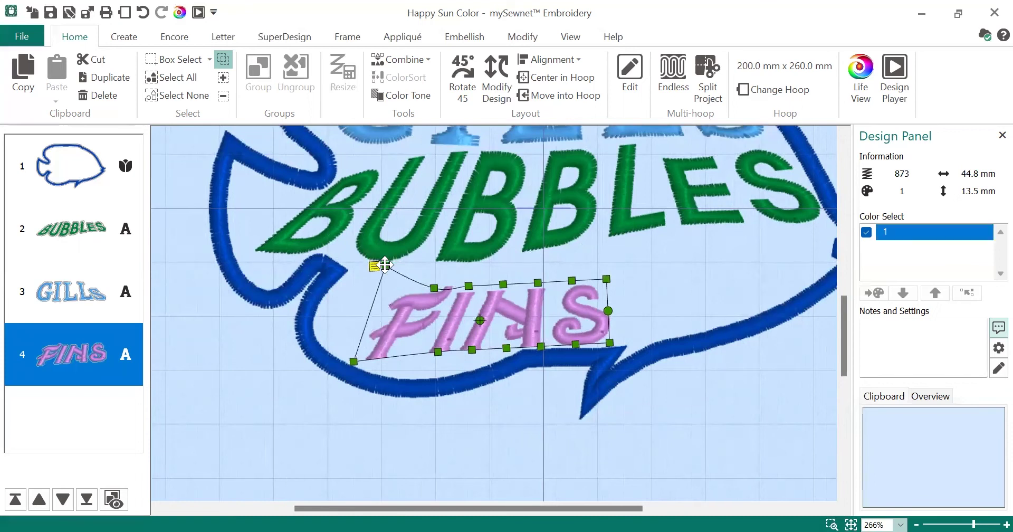
{"action": "left_click", "coordinate": [606, 316]}
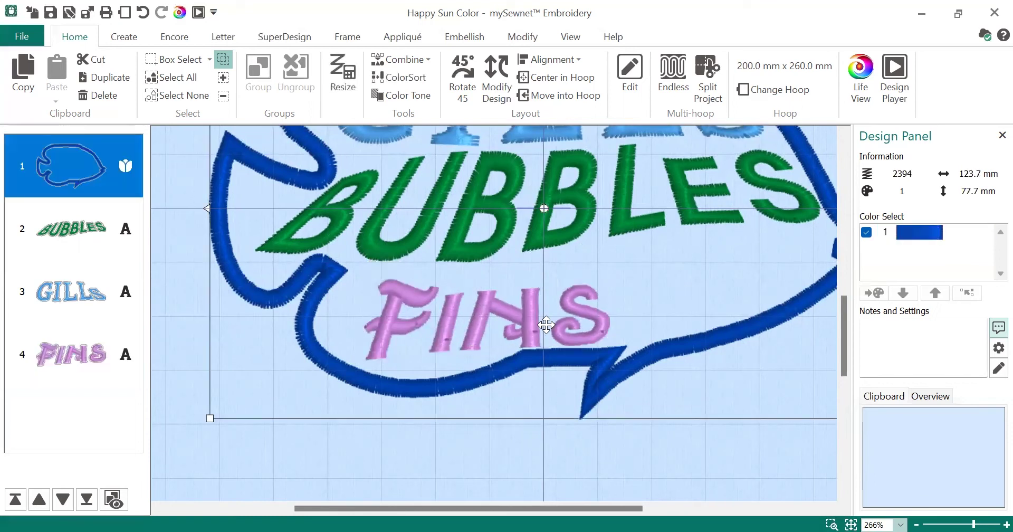
{"action": "left_click", "coordinate": [68, 353]}
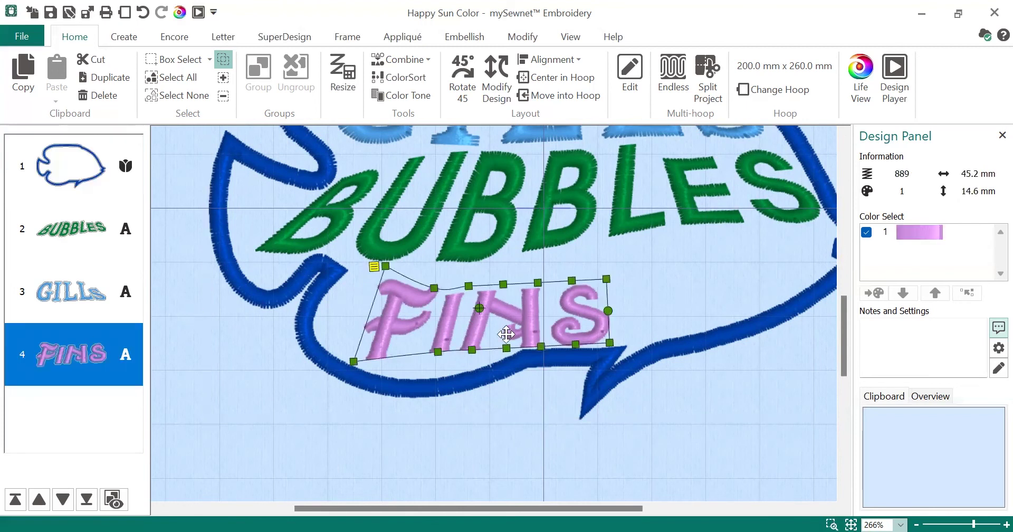
- Stretch FINS right into the tail, lifting its top-right corner and top curve
{"action": "left_click_drag", "start_coordinate": [613, 339], "coordinate": [745, 317]}
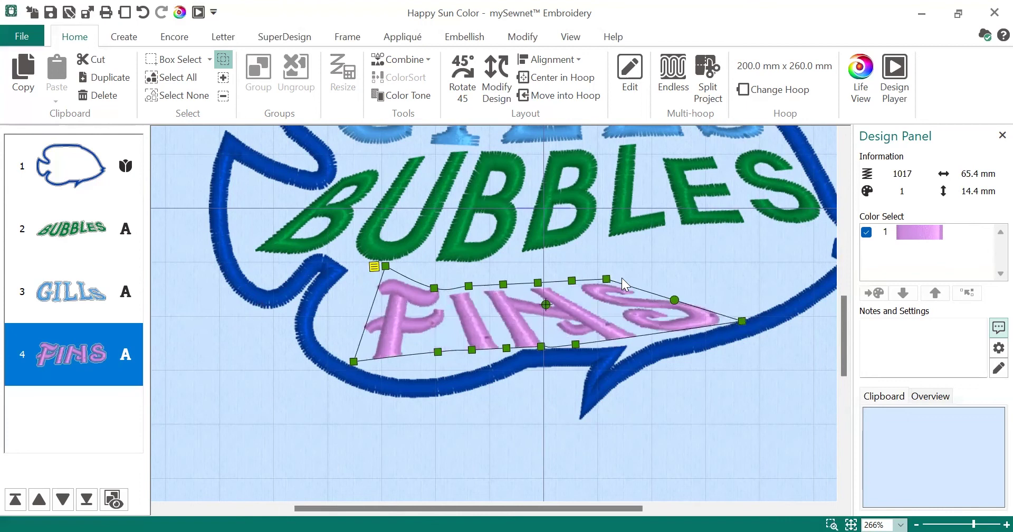
{"action": "left_click", "coordinate": [620, 277]}
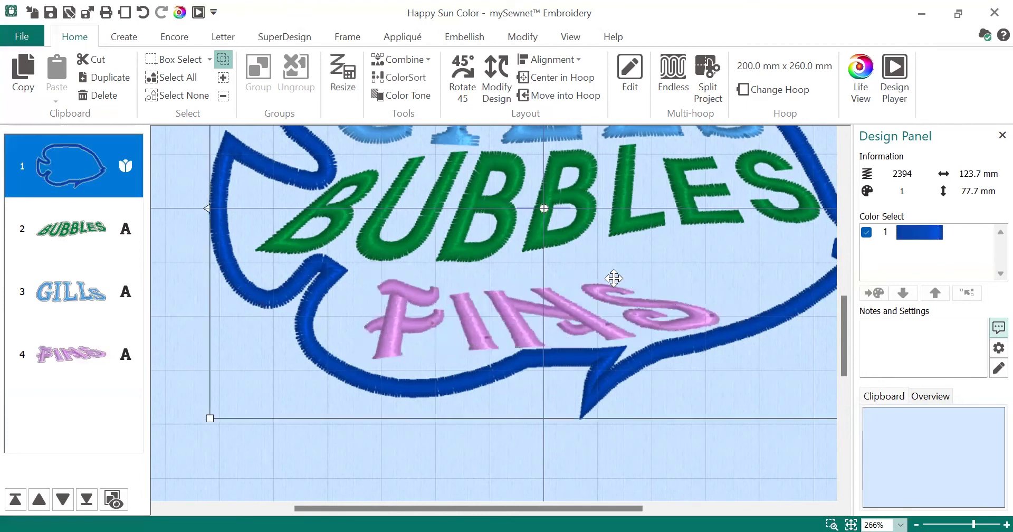
{"action": "left_click", "coordinate": [63, 354]}
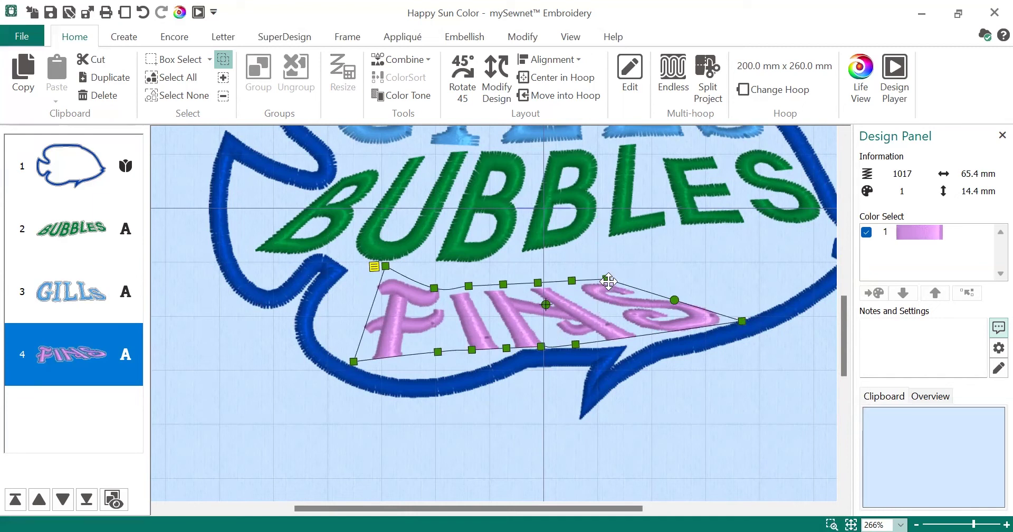
{"action": "left_click_drag", "start_coordinate": [606, 279], "coordinate": [817, 228]}
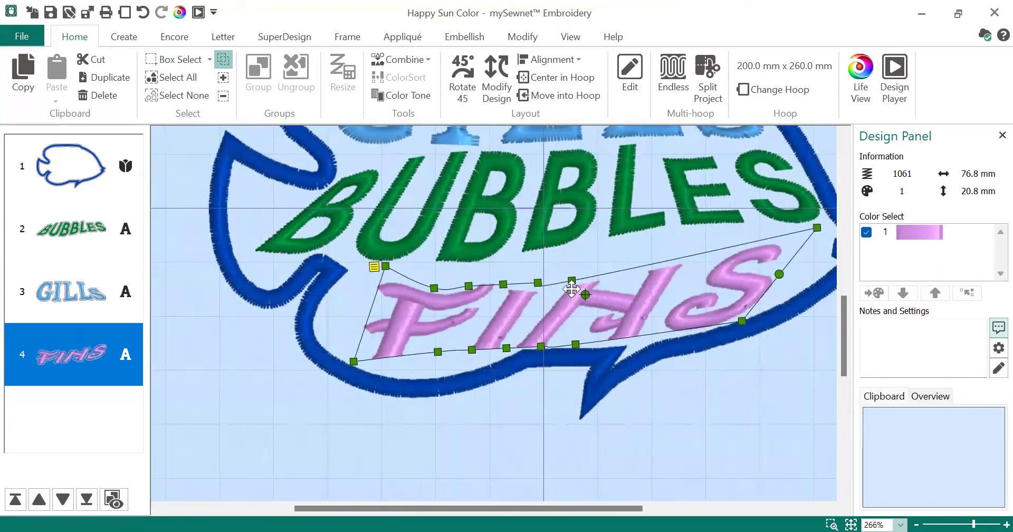
{"action": "left_click_drag", "start_coordinate": [567, 281], "coordinate": [540, 268]}
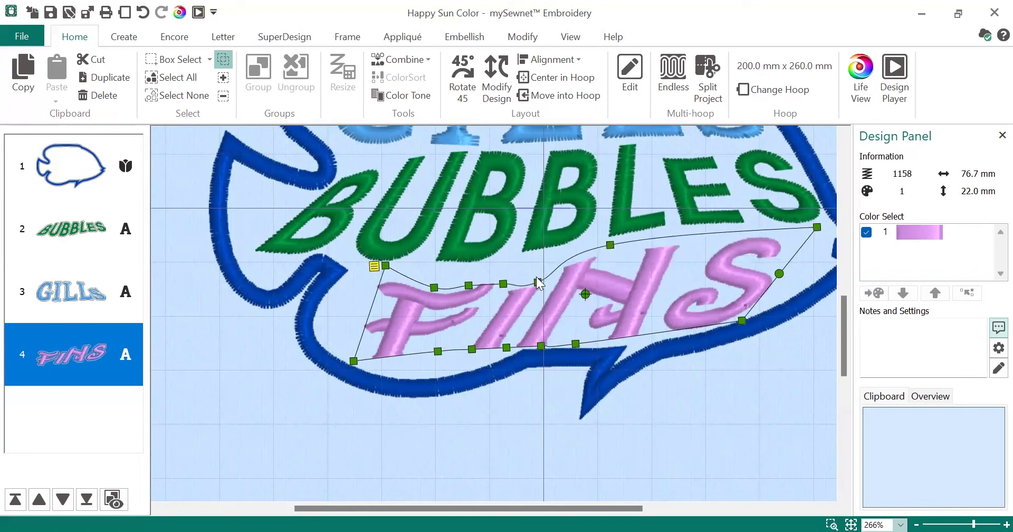
{"action": "left_click_drag", "start_coordinate": [536, 278], "coordinate": [526, 259]}
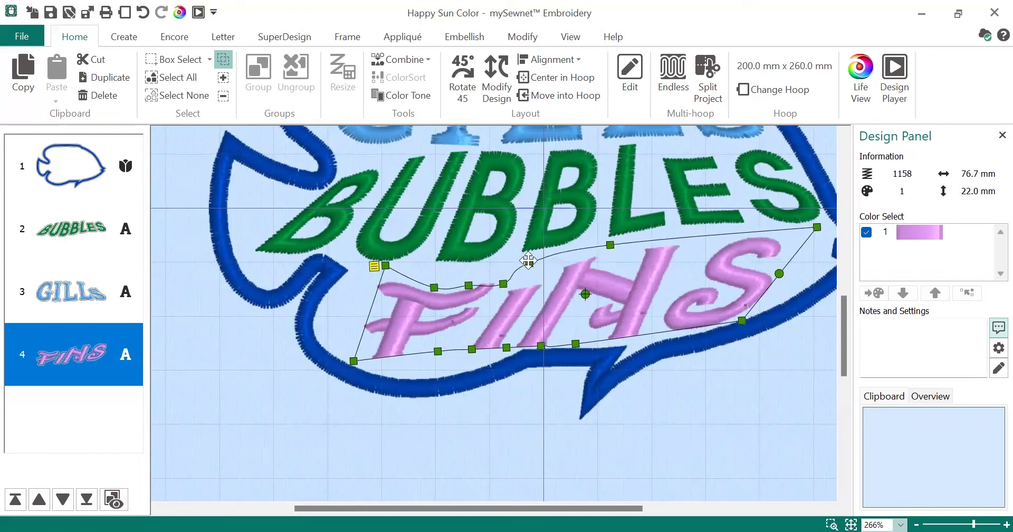
- Fine-tune FINS' top curve over the F, ending at 76.7 x 21.8 mm
{"action": "left_click", "coordinate": [497, 286]}
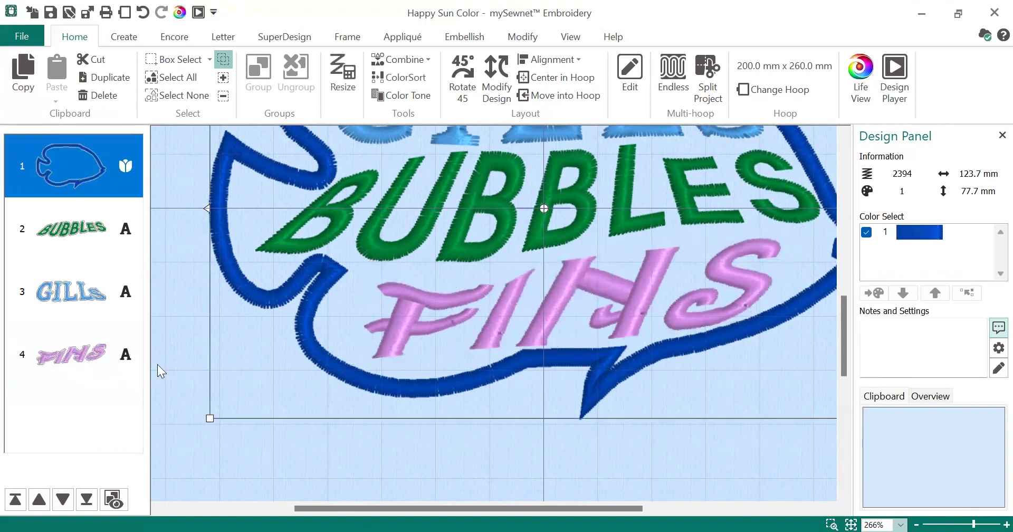
{"action": "left_click", "coordinate": [64, 352]}
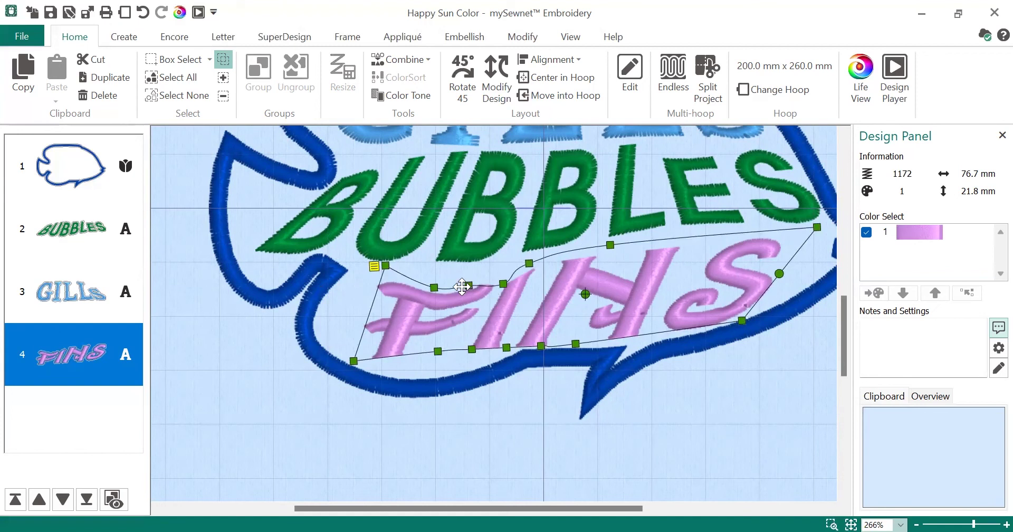
{"action": "left_click_drag", "start_coordinate": [462, 287], "coordinate": [467, 269]}
{"action": "left_click", "coordinate": [436, 291]}
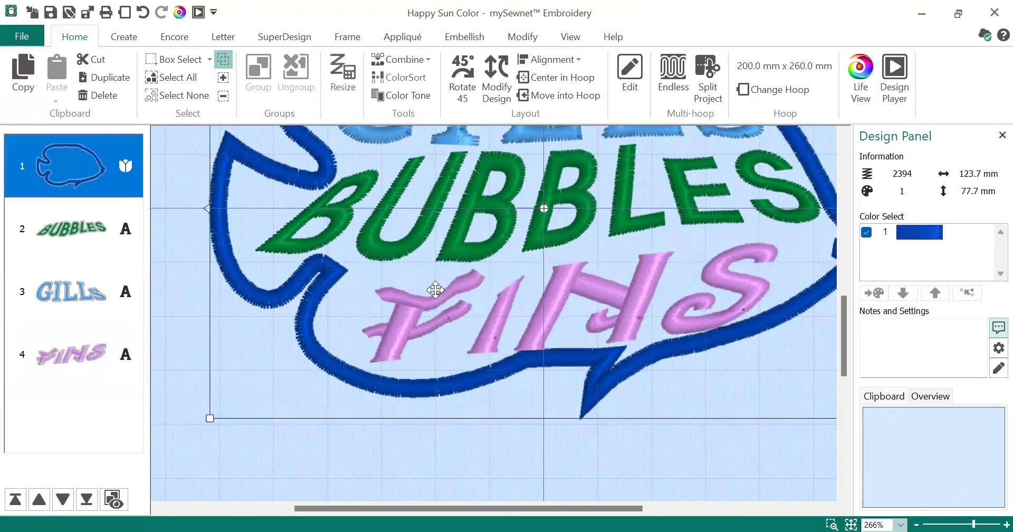
{"action": "left_click", "coordinate": [97, 356]}
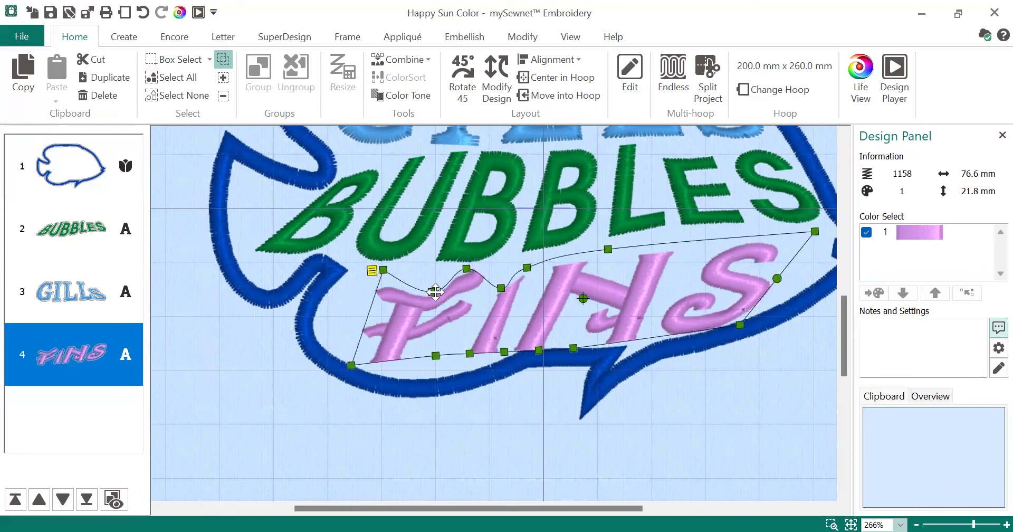
{"action": "left_click_drag", "start_coordinate": [435, 291], "coordinate": [426, 271]}
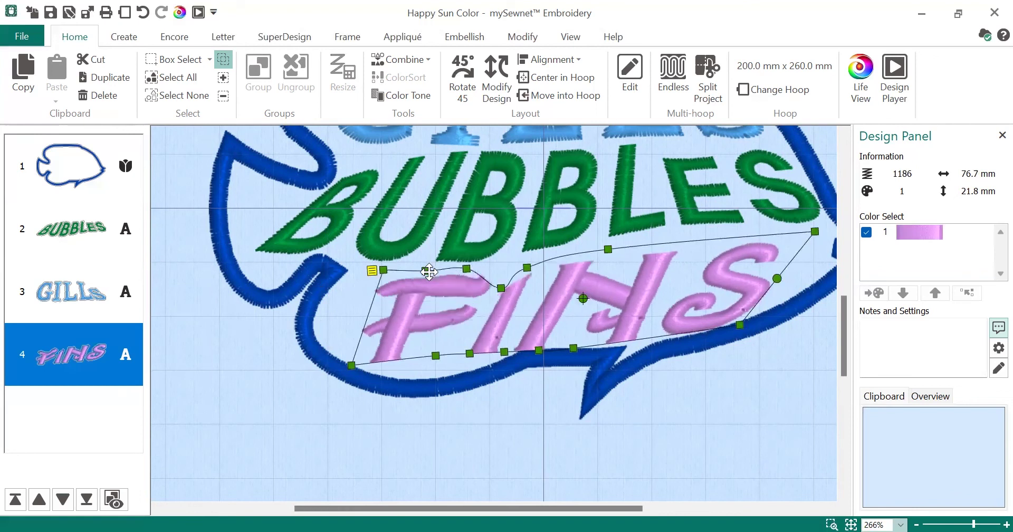
- Deselect FINS and zoom to 100% to view the complete fish design
{"action": "left_click", "coordinate": [741, 430]}
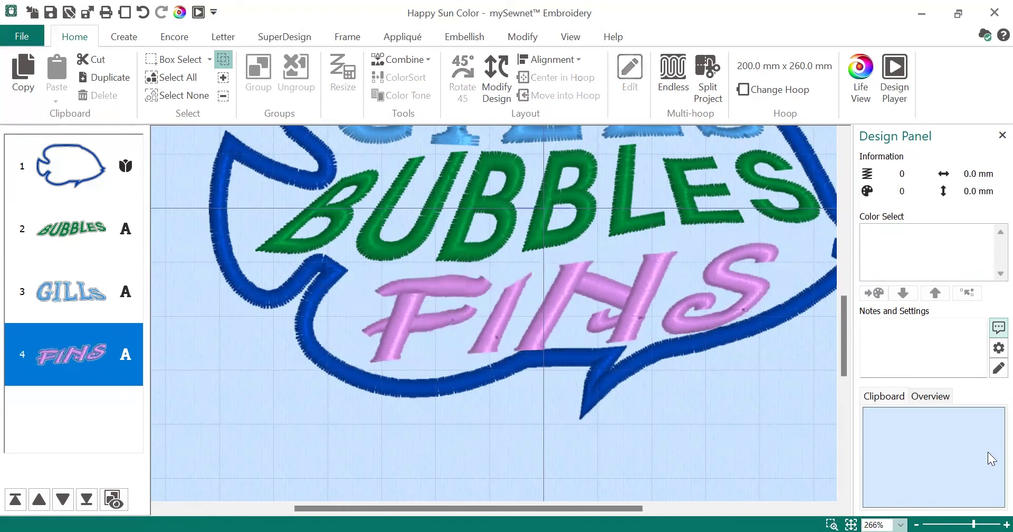
{"action": "left_click", "coordinate": [876, 524]}
{"action": "left_click", "coordinate": [900, 525]}
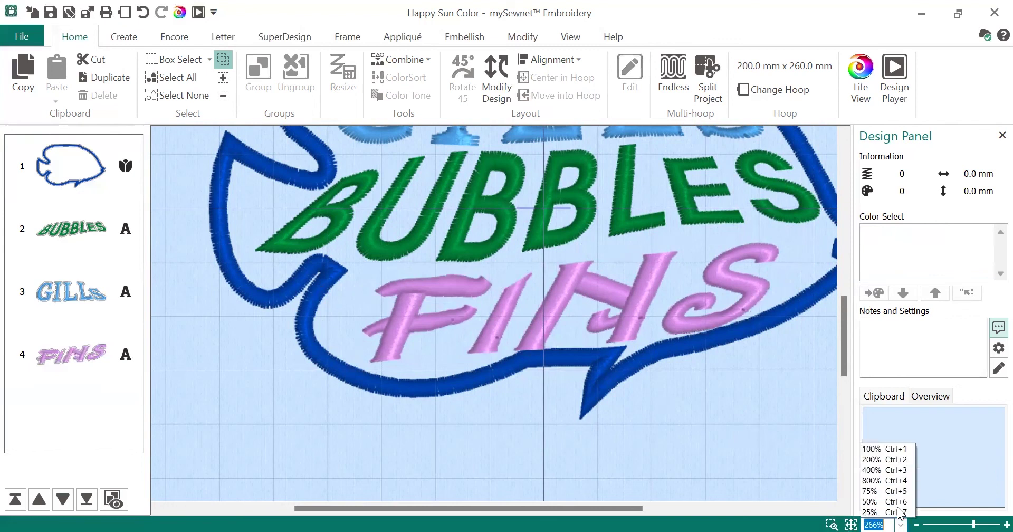
{"action": "left_click", "coordinate": [880, 449]}
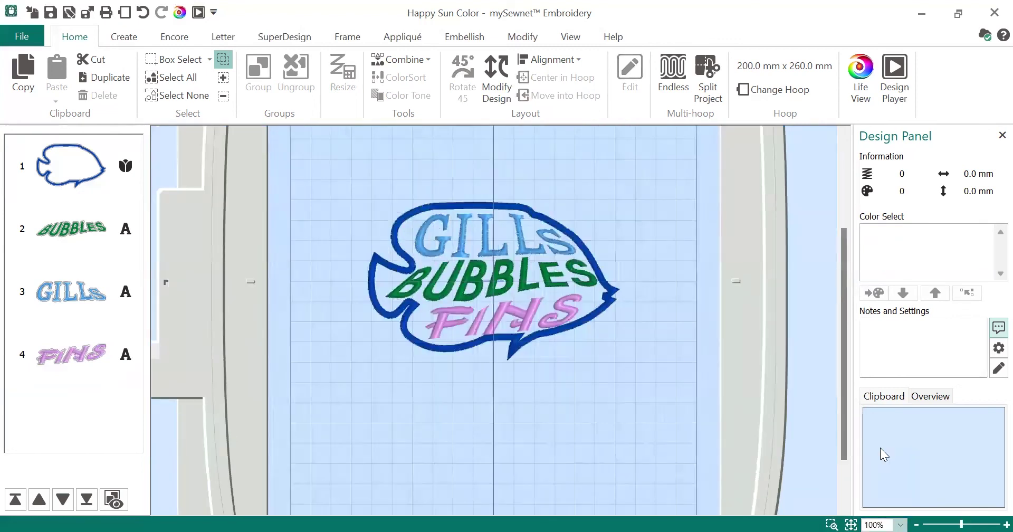